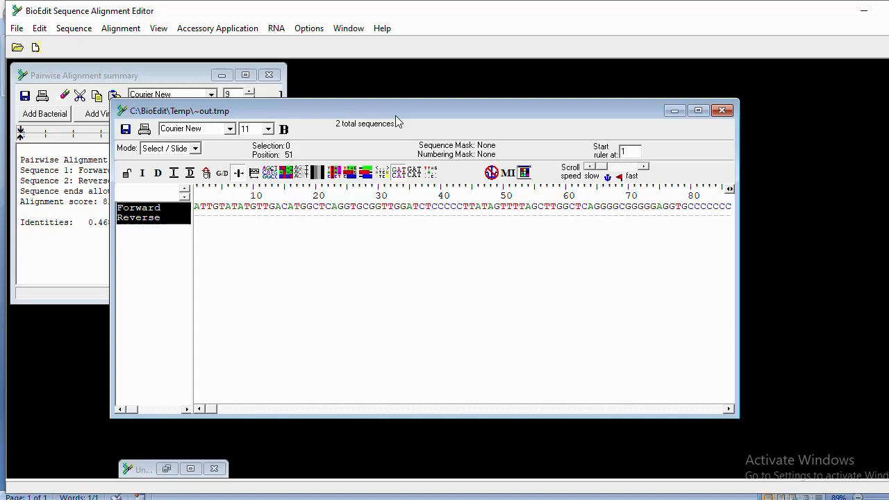
Select both the Forward and Reverse sequences in the ~out.tmp alignment.
{"action": "left_click", "coordinate": [202, 207]}
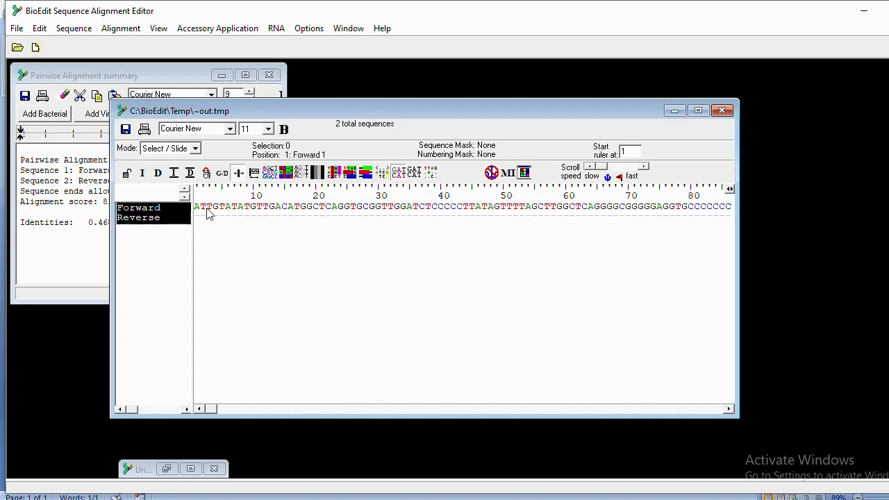
{"action": "left_click", "coordinate": [154, 216]}
{"action": "left_click", "coordinate": [157, 254]}
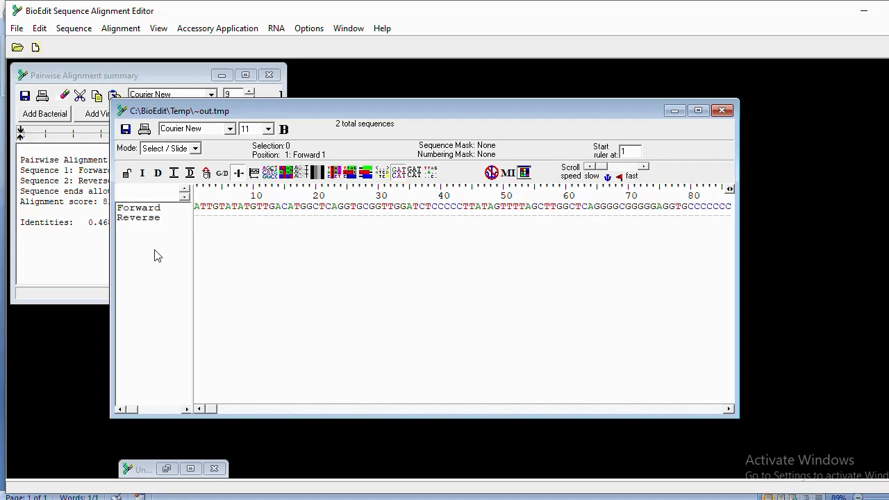
{"action": "left_click", "coordinate": [153, 208]}
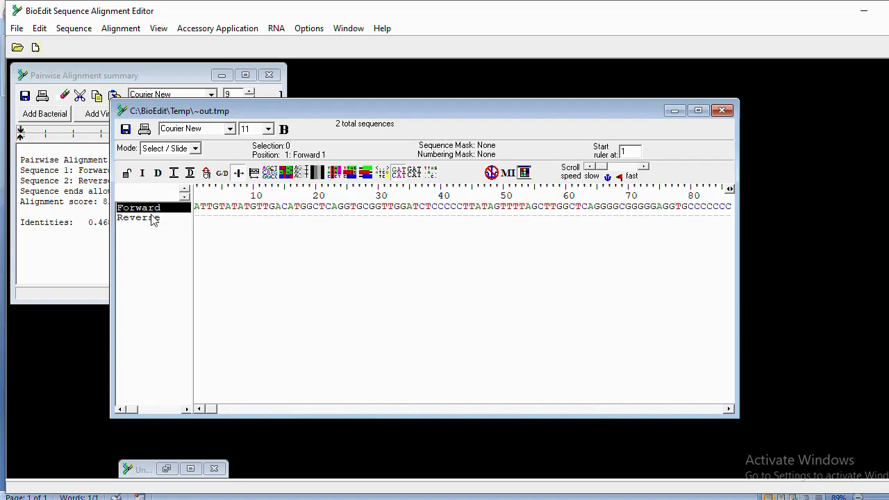
{"action": "left_click", "coordinate": [152, 219], "text": "shift"}
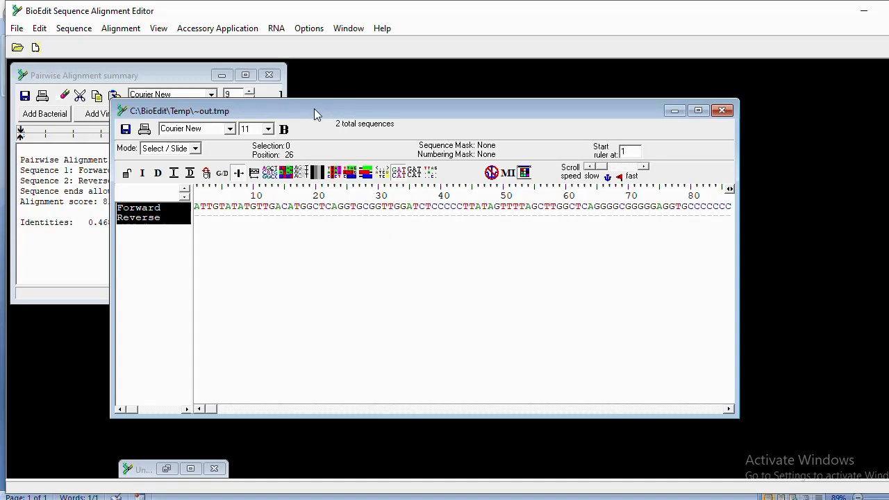
{"action": "mouse_move", "coordinate": [314, 108]}
{"action": "left_mouse_down"}
{"action": "mouse_move", "coordinate": [350, 171]}
{"action": "mouse_move", "coordinate": [338, 123]}
{"action": "mouse_move", "coordinate": [320, 123]}
{"action": "left_mouse_up"}
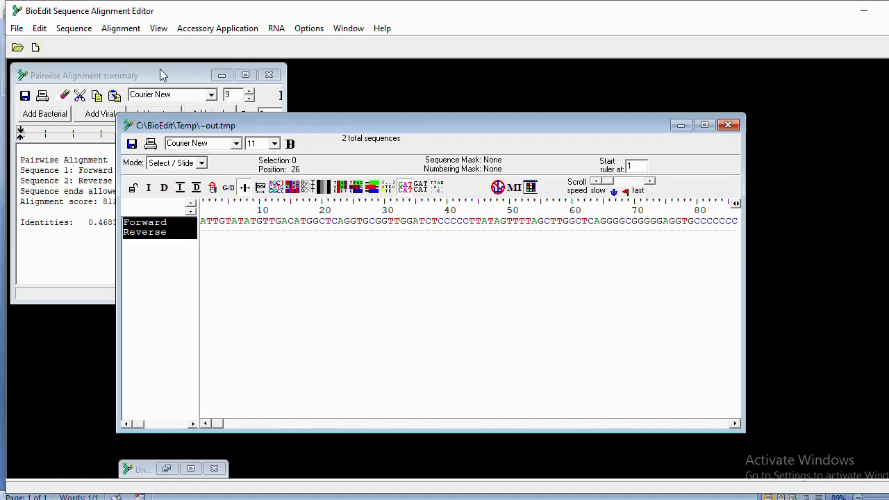
Create a consensus of the two reads and select the new Consensus row.
{"action": "left_click", "coordinate": [118, 32]}
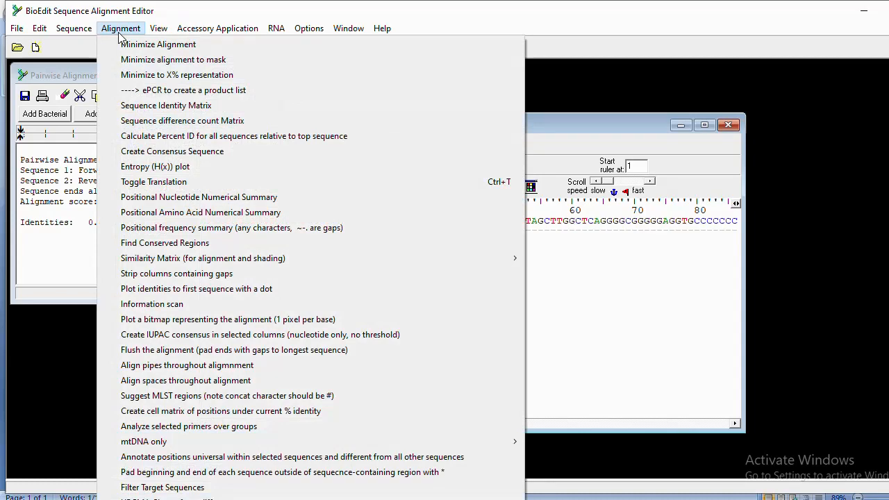
{"action": "left_click", "coordinate": [162, 153]}
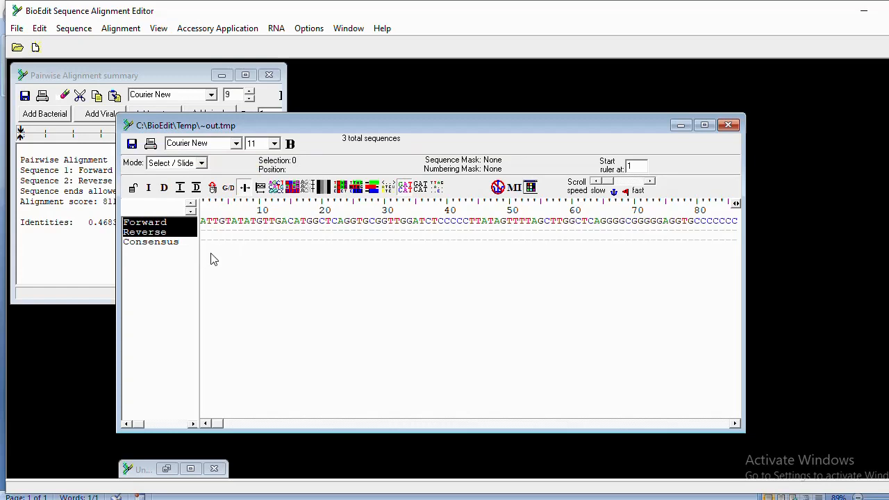
{"action": "left_click", "coordinate": [154, 244]}
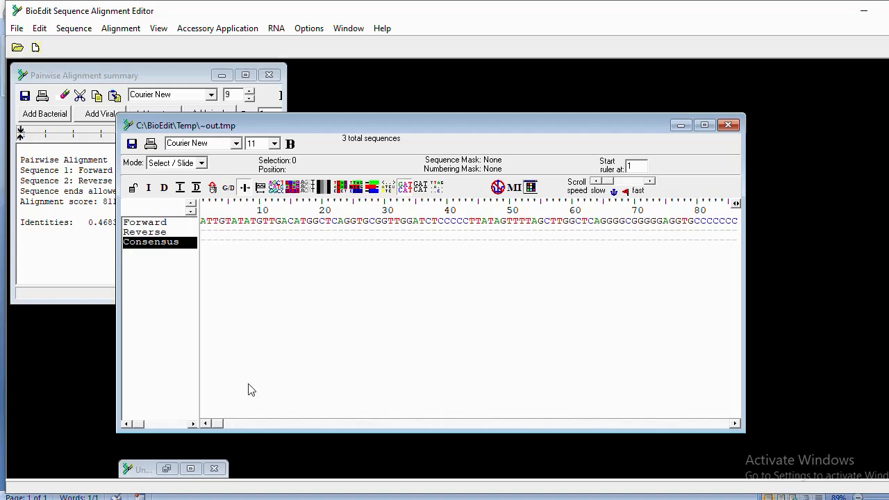
Copy the Consensus row to the clipboard as FASTA using Edit > Copy Sequences.
{"action": "mouse_move", "coordinate": [220, 425]}
{"action": "left_mouse_down"}
{"action": "mouse_move", "coordinate": [383, 436]}
{"action": "mouse_move", "coordinate": [419, 427]}
{"action": "mouse_move", "coordinate": [360, 434]}
{"action": "mouse_move", "coordinate": [307, 420]}
{"action": "mouse_move", "coordinate": [671, 422]}
{"action": "mouse_move", "coordinate": [645, 434]}
{"action": "mouse_move", "coordinate": [232, 413]}
{"action": "mouse_move", "coordinate": [339, 423]}
{"action": "mouse_move", "coordinate": [294, 423]}
{"action": "mouse_move", "coordinate": [317, 436]}
{"action": "mouse_move", "coordinate": [379, 436]}
{"action": "mouse_move", "coordinate": [218, 425]}
{"action": "mouse_move", "coordinate": [219, 432]}
{"action": "mouse_move", "coordinate": [331, 422]}
{"action": "mouse_move", "coordinate": [312, 418]}
{"action": "mouse_move", "coordinate": [261, 423]}
{"action": "mouse_move", "coordinate": [383, 425]}
{"action": "mouse_move", "coordinate": [640, 449]}
{"action": "mouse_move", "coordinate": [462, 427]}
{"action": "mouse_move", "coordinate": [220, 431]}
{"action": "left_mouse_up"}
{"action": "left_click", "coordinate": [40, 28]}
{"action": "mouse_move", "coordinate": [73, 29]}
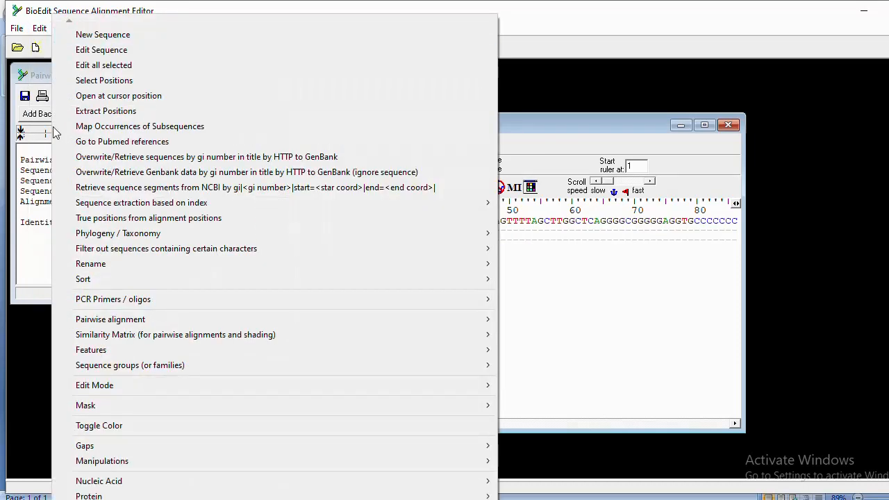
{"action": "left_click", "coordinate": [555, 125]}
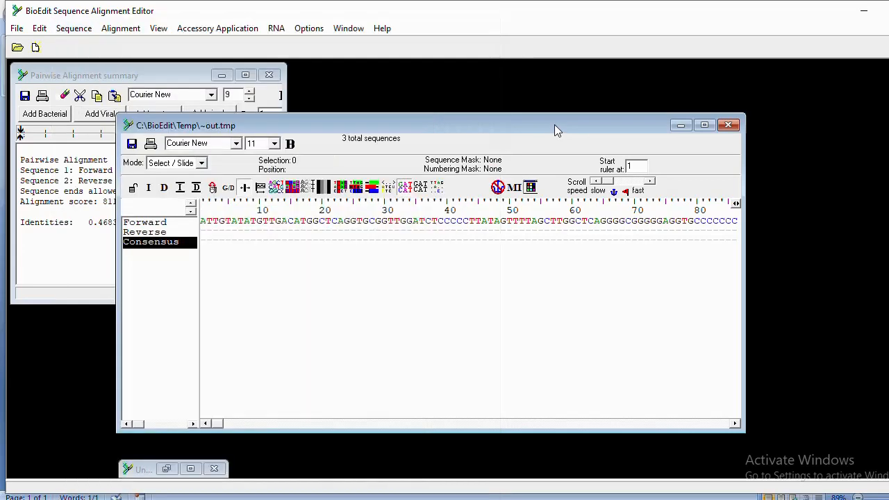
{"action": "left_click", "coordinate": [39, 28]}
{"action": "left_click", "coordinate": [73, 29]}
{"action": "left_click", "coordinate": [39, 27]}
{"action": "mouse_move", "coordinate": [74, 27]}
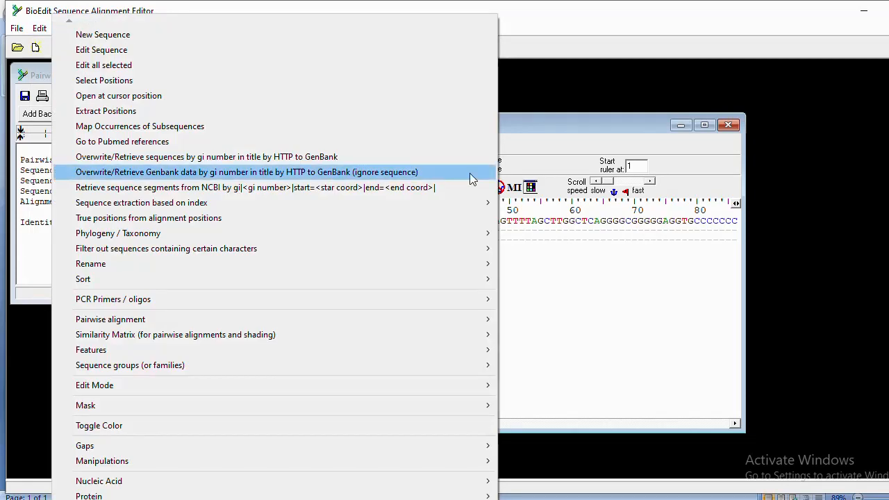
{"action": "left_click", "coordinate": [558, 125]}
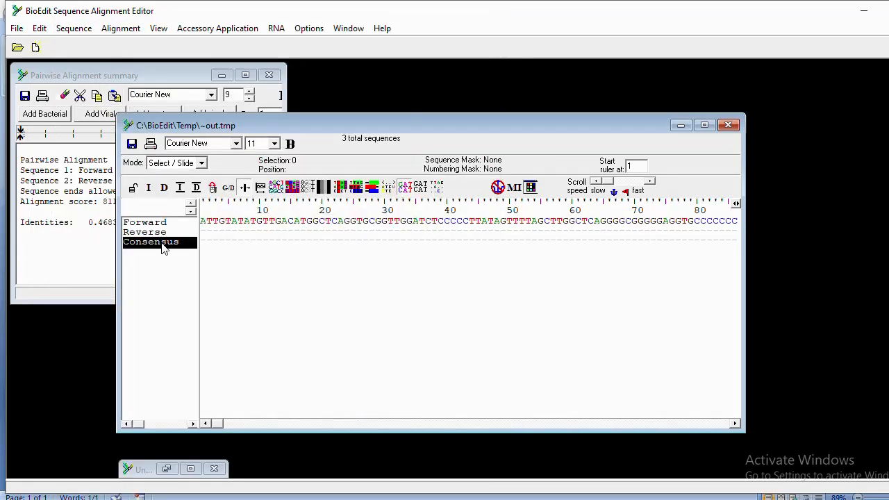
{"action": "left_click", "coordinate": [39, 28]}
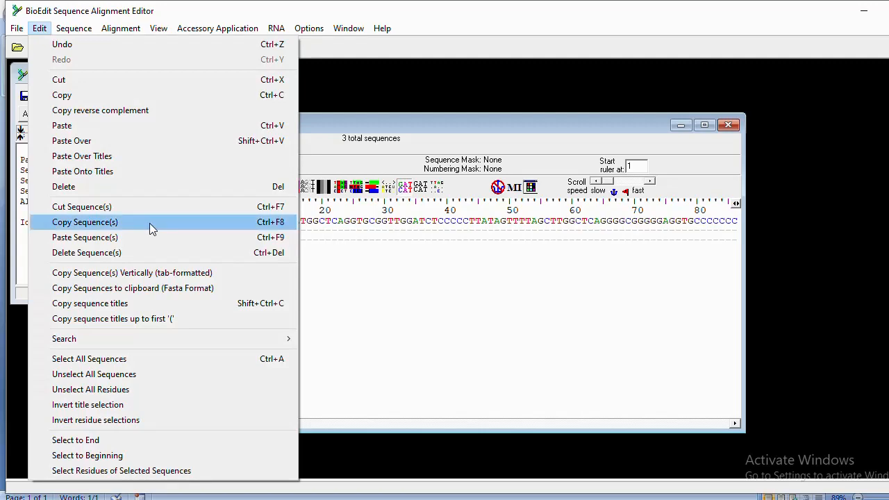
{"action": "mouse_move", "coordinate": [189, 339]}
{"action": "left_click", "coordinate": [108, 289]}
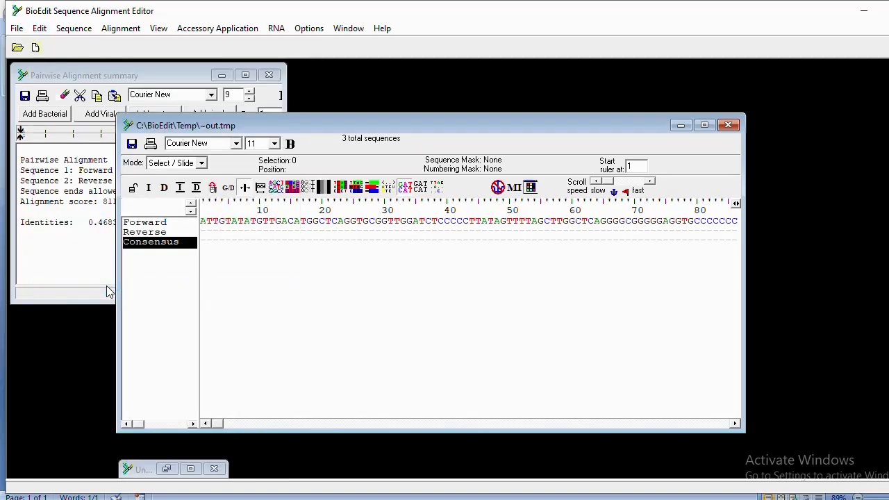
Paste the consensus FASTA text on a new line below the sequence in Document4.
{"action": "left_click", "coordinate": [402, 492]}
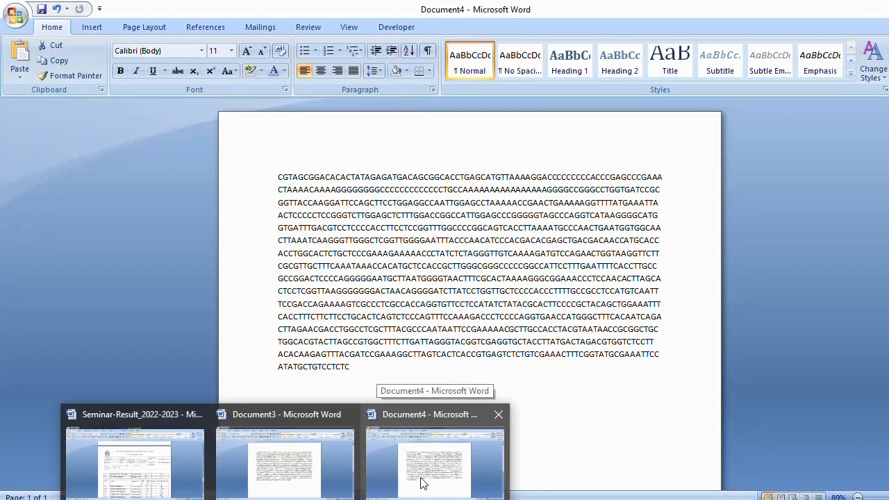
{"action": "left_click", "coordinate": [424, 483]}
{"action": "left_click", "coordinate": [522, 437]}
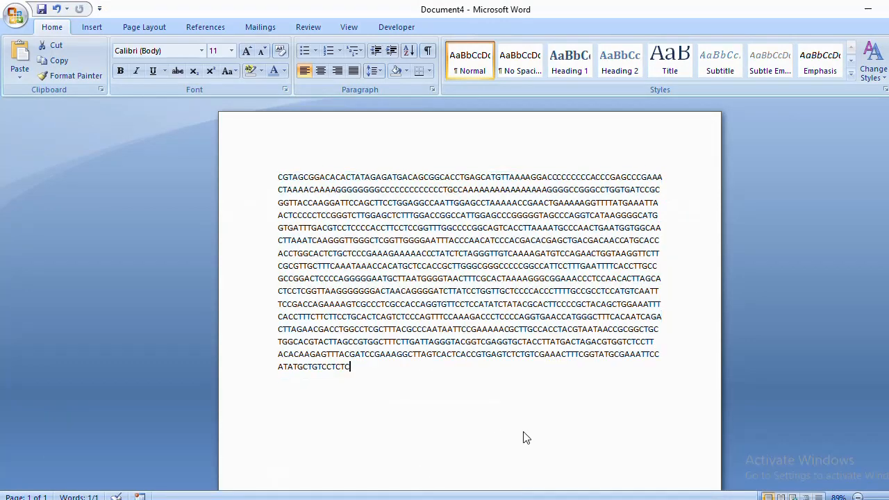
{"action": "key", "text": "Return"}
{"action": "key", "text": "Return"}
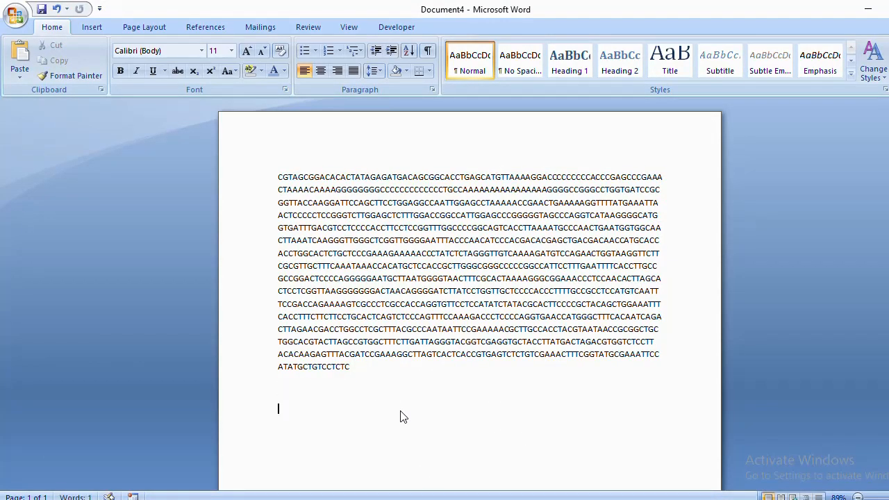
{"action": "key", "text": "ctrl+v"}
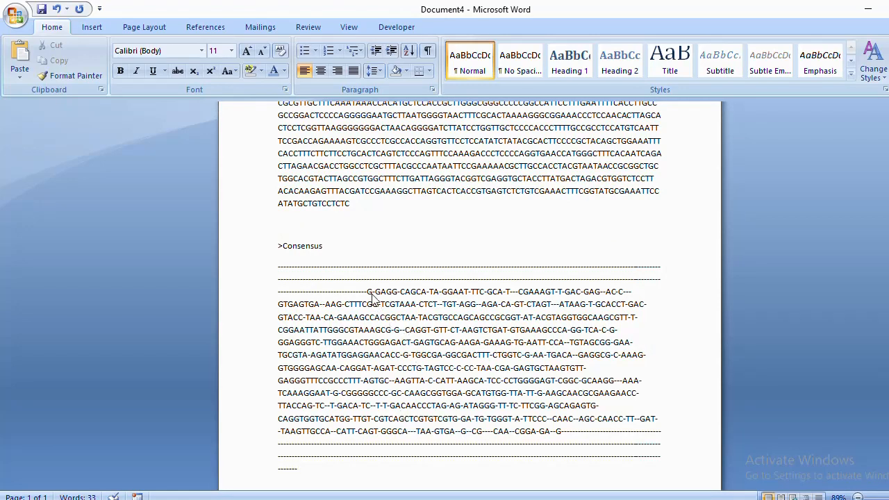
Delete the leading gap dashes so the consensus begins G-GAGG, and select the trailing dashes.
{"action": "left_click_drag", "start_coordinate": [369, 293], "coordinate": [276, 275]}
{"action": "key", "text": "Delete"}
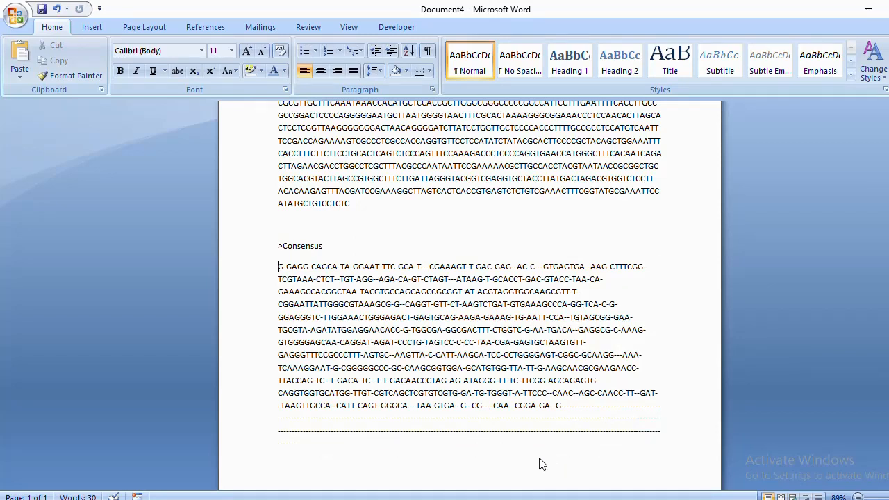
{"action": "left_click_drag", "start_coordinate": [539, 462], "coordinate": [568, 409]}
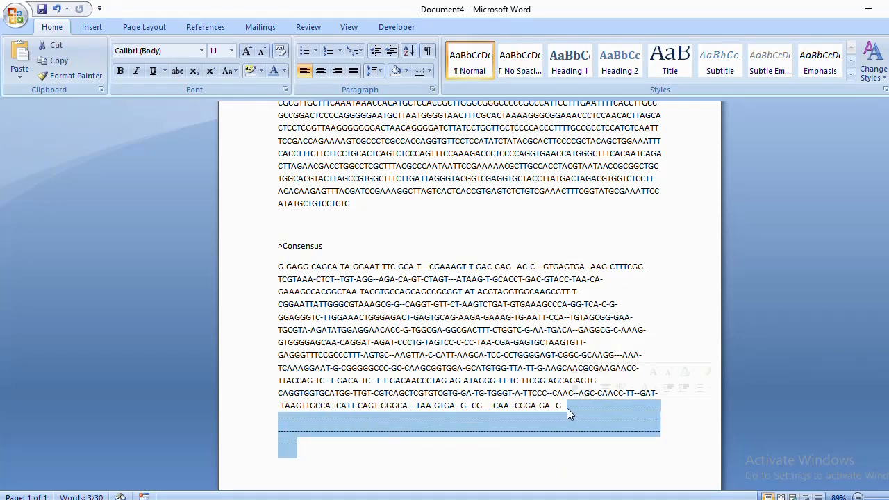
Delete the trailing dashes and the gap dashes around CAACGGAGAG at the sequence end.
{"action": "key", "text": "Delete"}
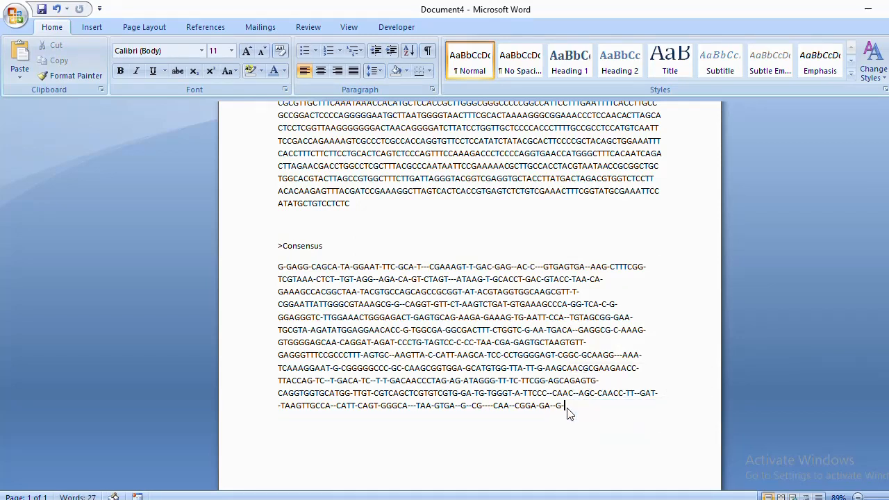
{"action": "key", "text": "Left"}
{"action": "key", "text": "BackSpace"}
{"action": "key", "text": "BackSpace"}
{"action": "key", "text": "Left"}
{"action": "key", "text": "Left"}
{"action": "key", "text": "BackSpace"}
{"action": "key", "text": "Left"}
{"action": "key", "text": "Left"}
{"action": "key", "text": "Left"}
{"action": "key", "text": "Left"}
{"action": "key", "text": "BackSpace"}
{"action": "key", "text": "BackSpace"}
{"action": "key", "text": "Left"}
{"action": "key", "text": "Left"}
{"action": "key", "text": "Left"}
{"action": "key", "text": "BackSpace"}
{"action": "key", "text": "BackSpace"}
{"action": "key", "text": "BackSpace"}
Remove the remaining gap dashes around GTGA, GCGC and TAA so the consensus ends GGAGAG.
{"action": "key", "text": "BackSpace"}
{"action": "key", "text": "Left"}
{"action": "key", "text": "Left"}
{"action": "key", "text": "BackSpace"}
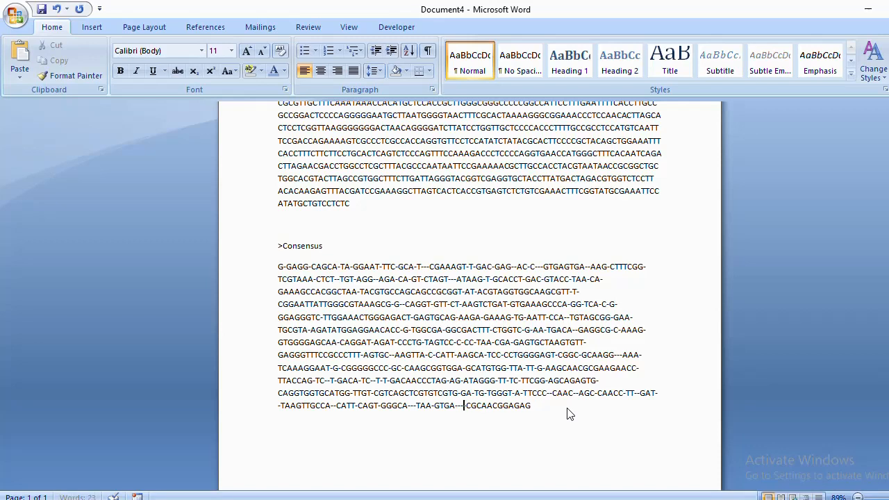
{"action": "key", "text": "Delete"}
{"action": "type", "text": "G-"}
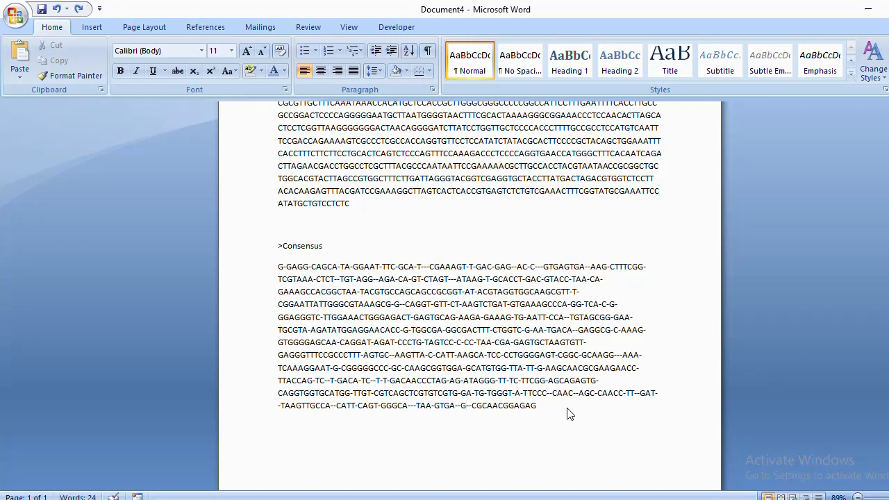
{"action": "key", "text": "BackSpace"}
{"action": "key", "text": "BackSpace"}
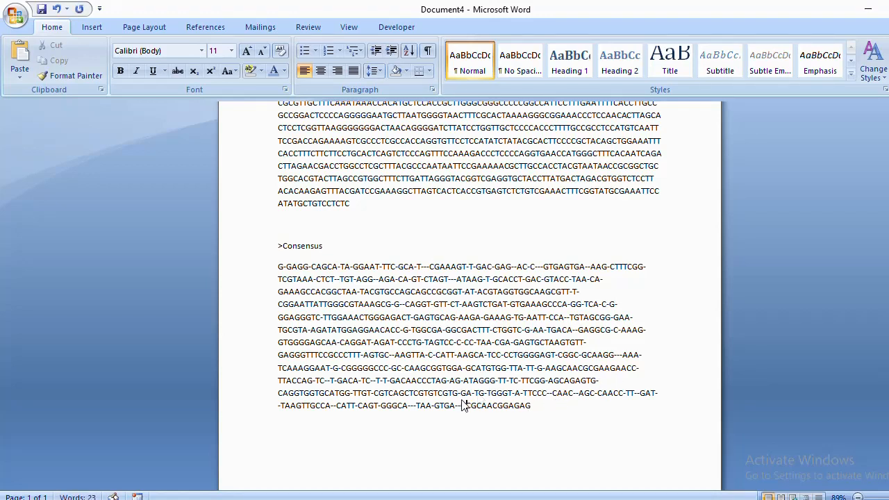
{"action": "key", "text": "BackSpace"}
{"action": "key", "text": "BackSpace"}
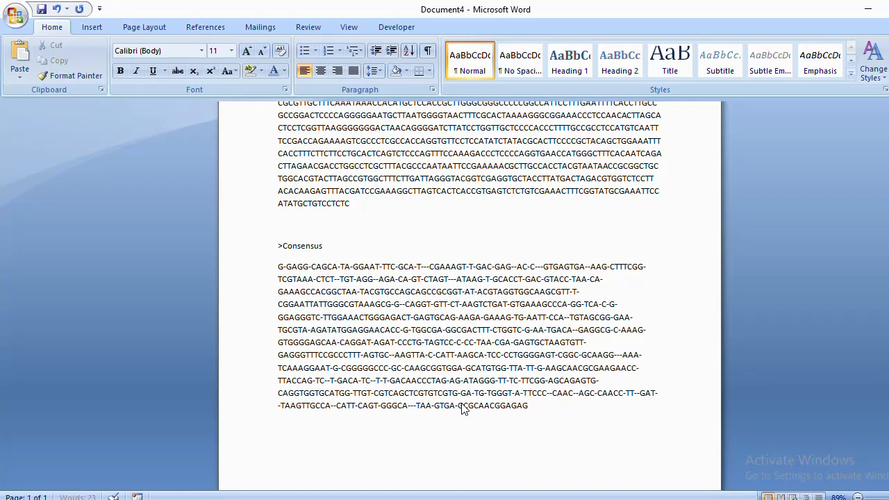
{"action": "left_click", "coordinate": [416, 407]}
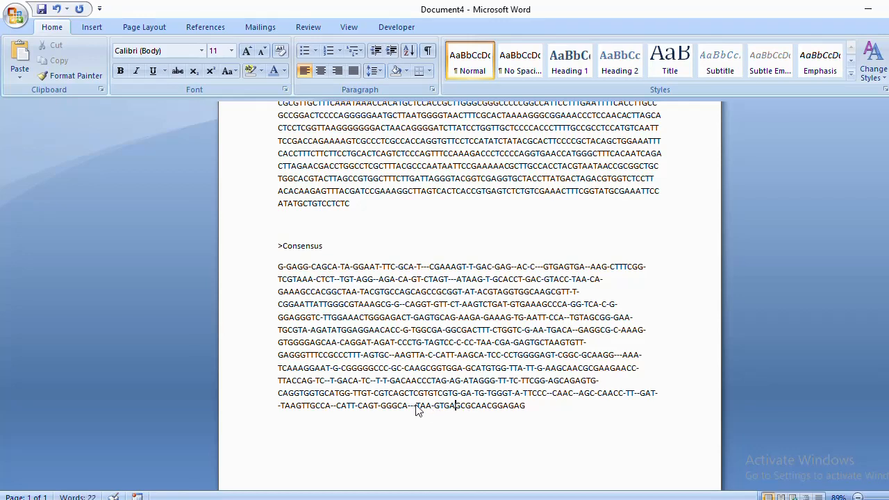
{"action": "key", "text": "BackSpace"}
{"action": "key", "text": "BackSpace"}
{"action": "key", "text": "BackSpace"}
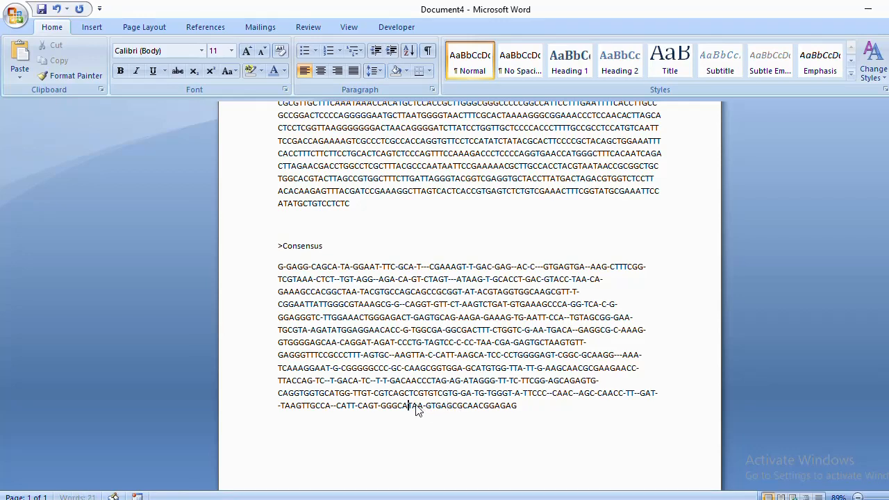
{"action": "left_click", "coordinate": [381, 408]}
{"action": "key", "text": "BackSpace"}
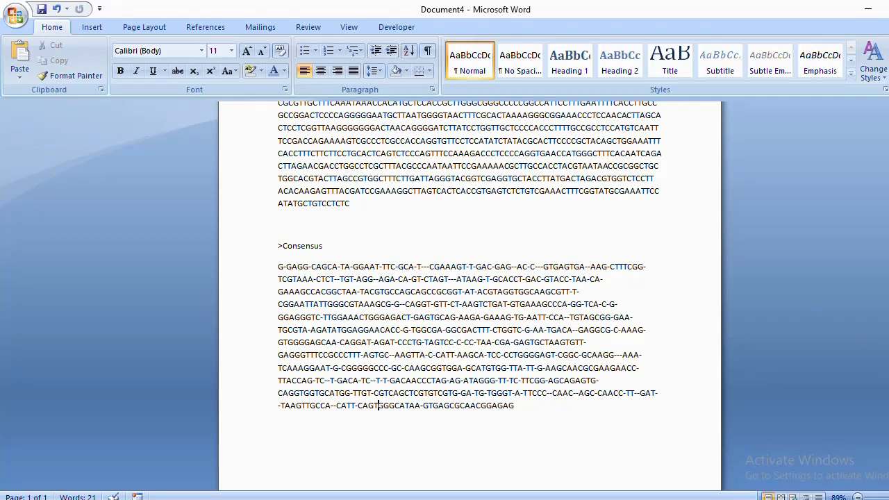
Insert a blank line above the first sequence, before CGTAGC.
{"action": "scroll", "coordinate": [520, 337], "scroll_direction": "up", "scroll_amount": 4}
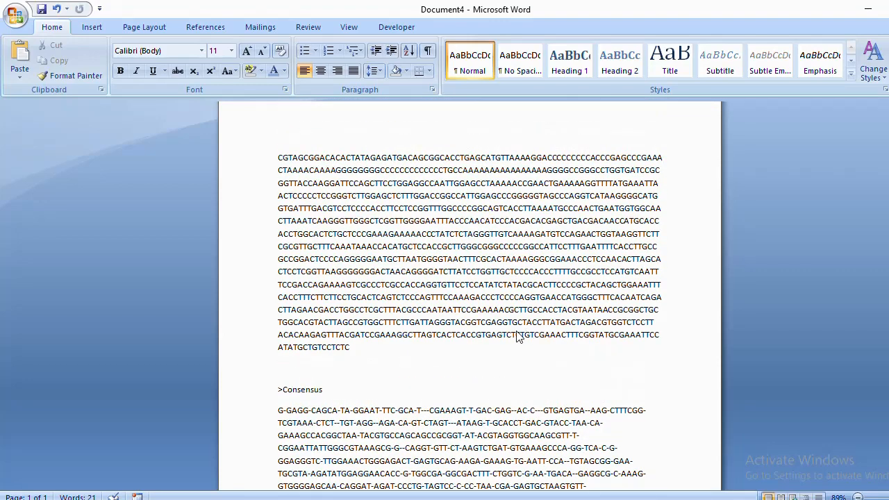
{"action": "left_click", "coordinate": [278, 158]}
{"action": "key", "text": "Return"}
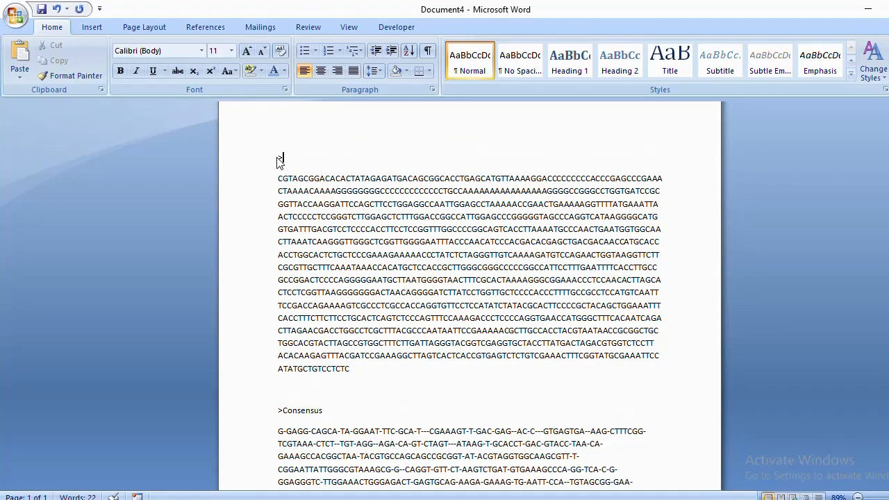
Add a Consensus header line above the first sequence, then select the header with its sequence.
{"action": "type", "text": "Consensus"}
{"action": "left_click", "coordinate": [277, 179]}
{"action": "key", "text": "BackSpace"}
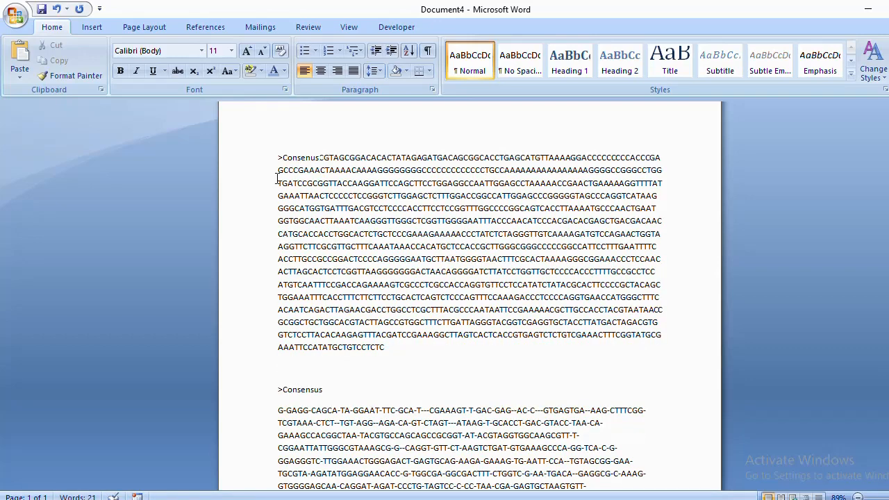
{"action": "key", "text": "Return"}
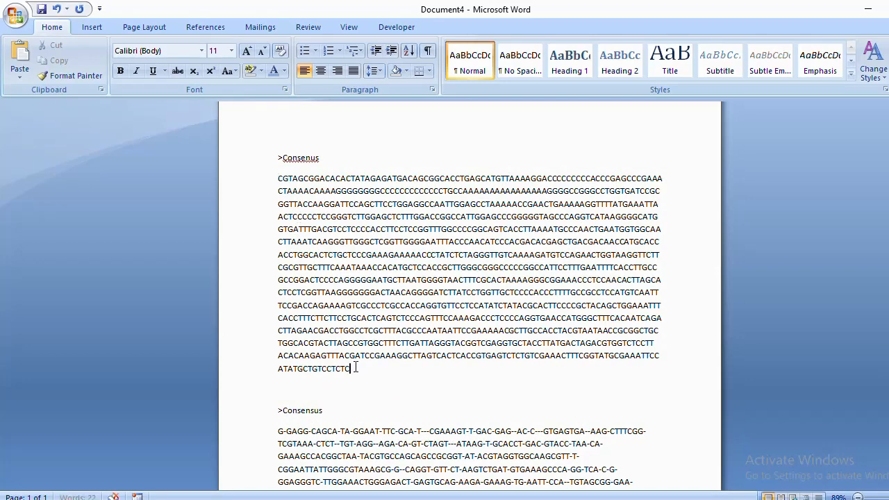
{"action": "left_click_drag", "start_coordinate": [354, 369], "coordinate": [272, 155]}
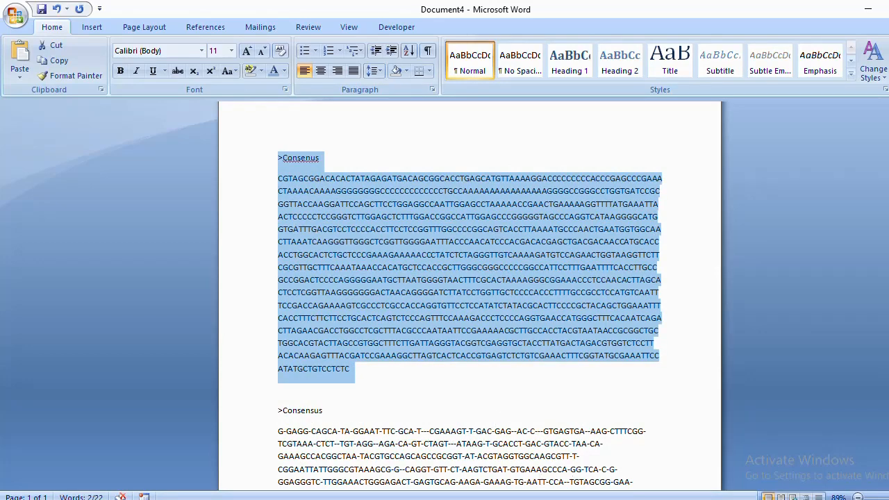
{"action": "left_click", "coordinate": [516, 363]}
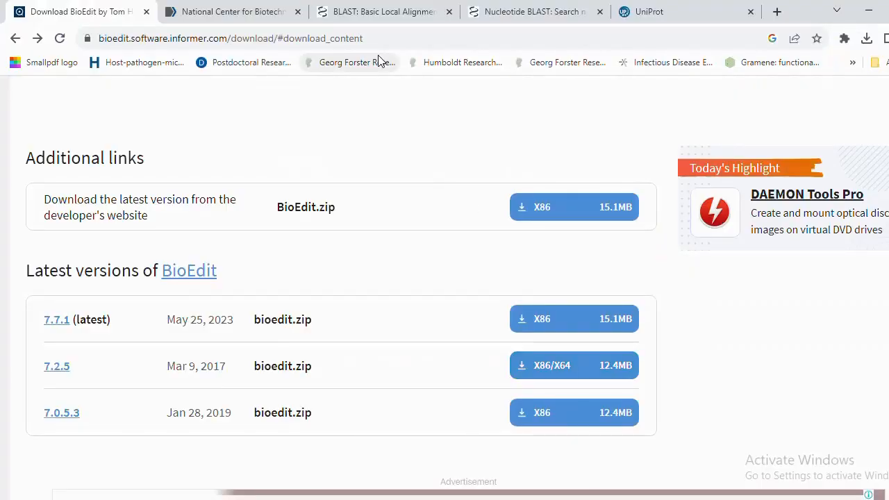
Cycle through the NCBI, BLAST and Nucleotide BLAST tabs, ending on the blastn search page.
{"action": "left_click", "coordinate": [376, 12]}
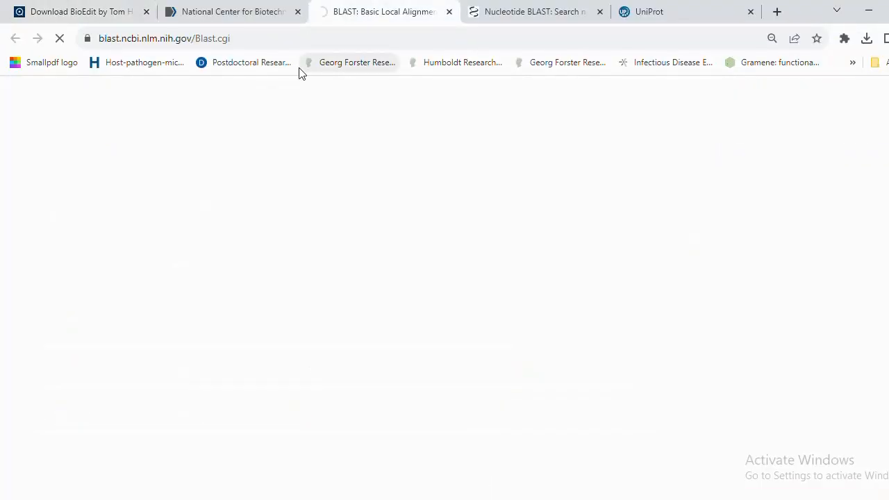
{"action": "left_click", "coordinate": [517, 14]}
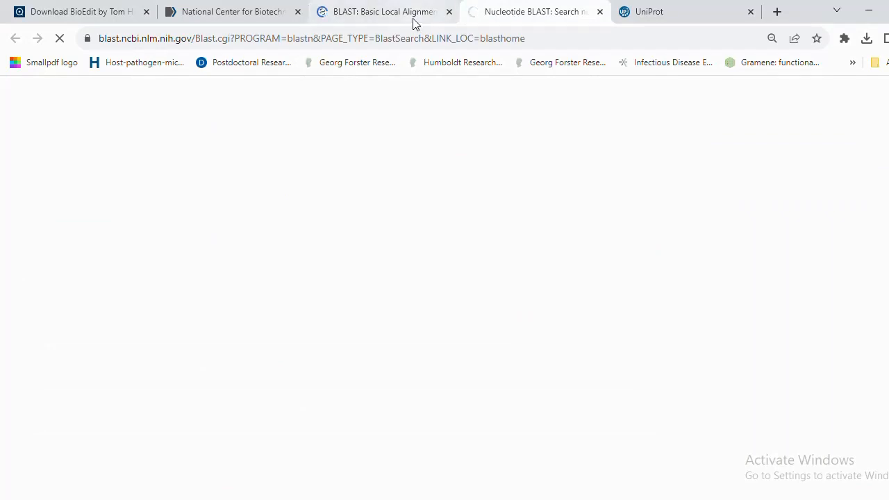
{"action": "left_click", "coordinate": [247, 15]}
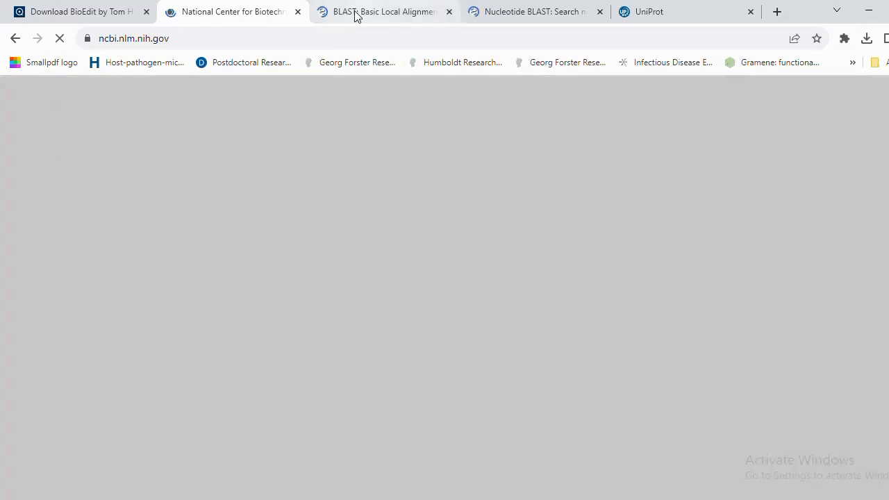
{"action": "left_click", "coordinate": [357, 14]}
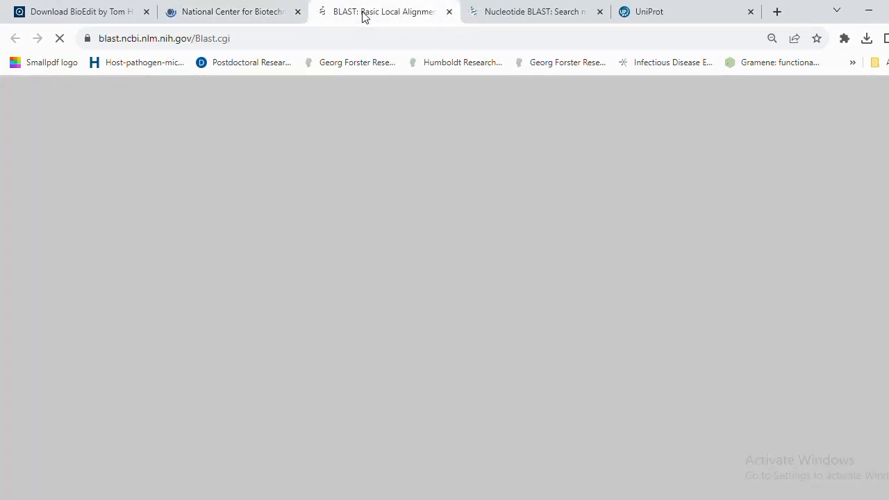
{"action": "left_click", "coordinate": [501, 20]}
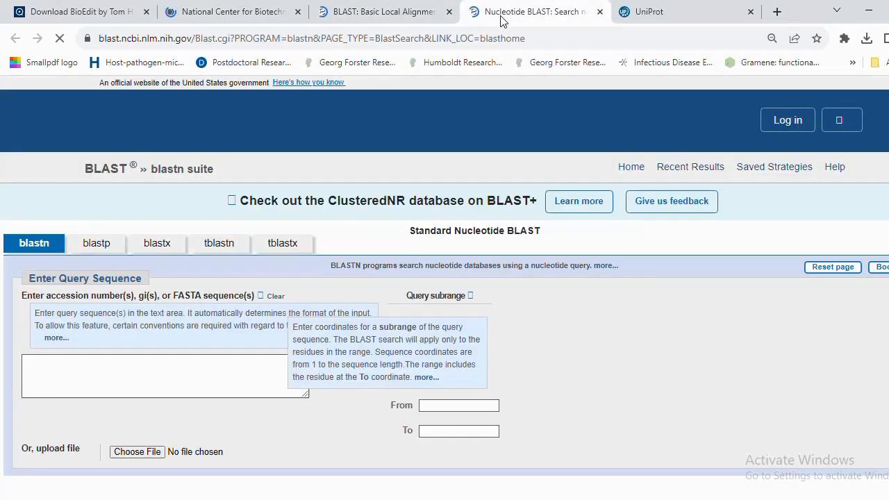
{"action": "left_click", "coordinate": [375, 19]}
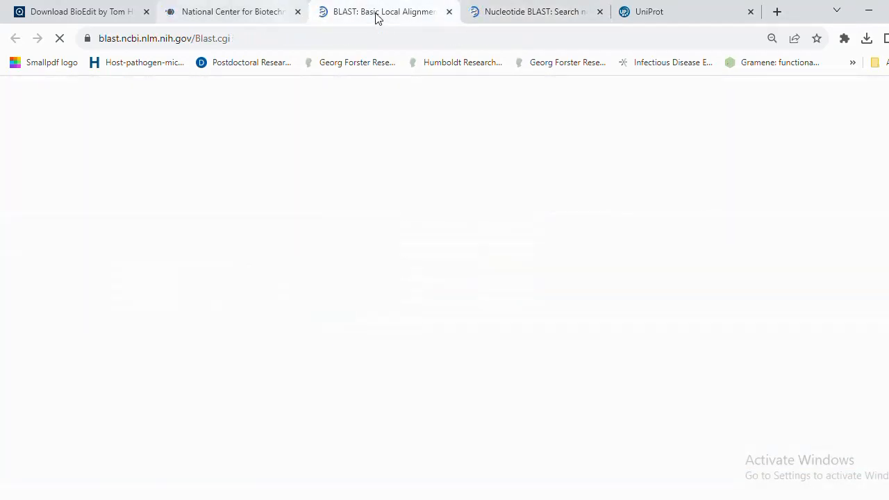
{"action": "left_click", "coordinate": [274, 19]}
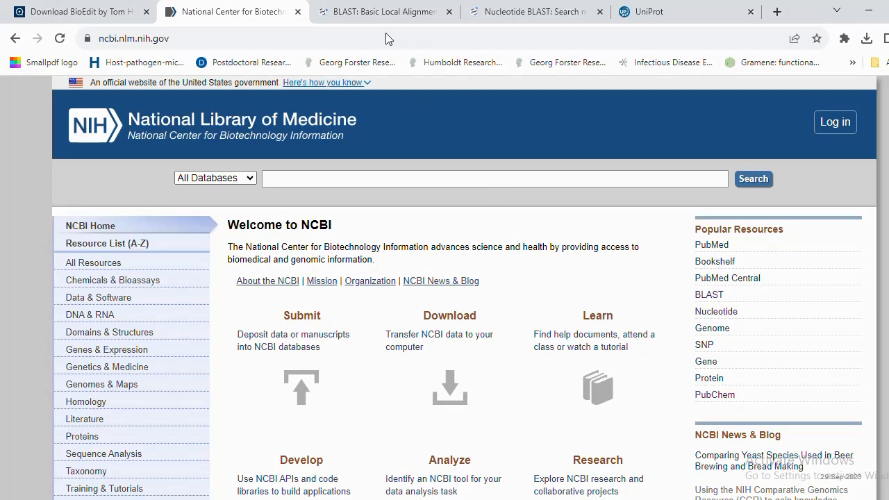
{"action": "left_click", "coordinate": [382, 12]}
{"action": "left_click", "coordinate": [491, 18]}
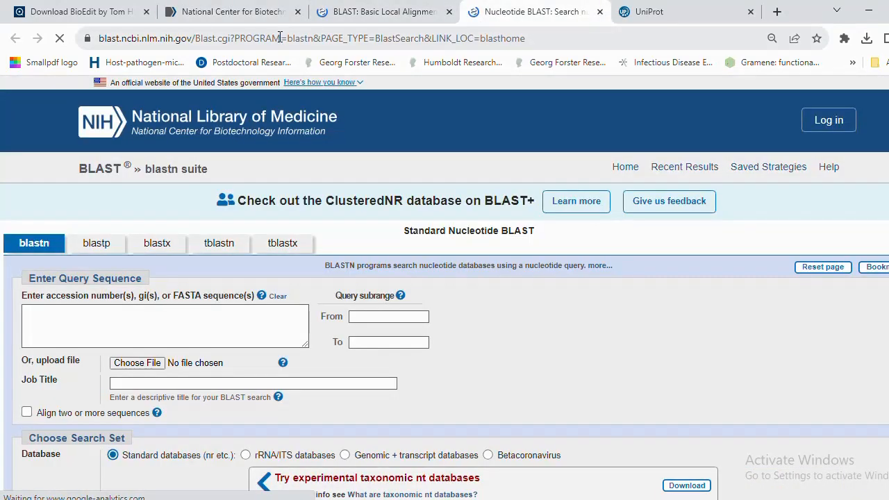
{"action": "left_click", "coordinate": [229, 14]}
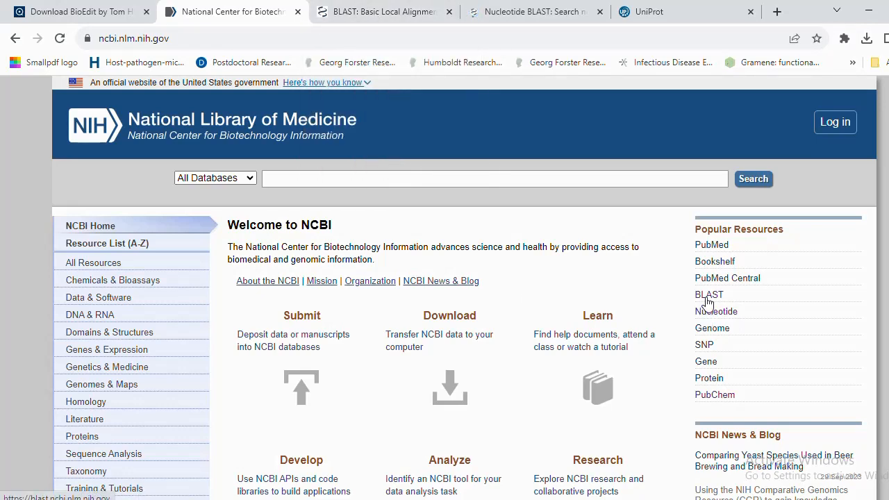
{"action": "left_click", "coordinate": [380, 17]}
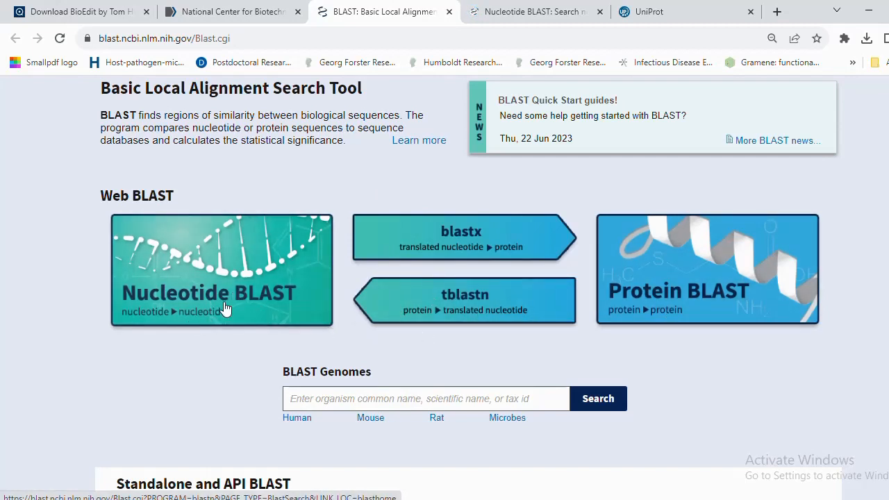
{"action": "left_click", "coordinate": [511, 19]}
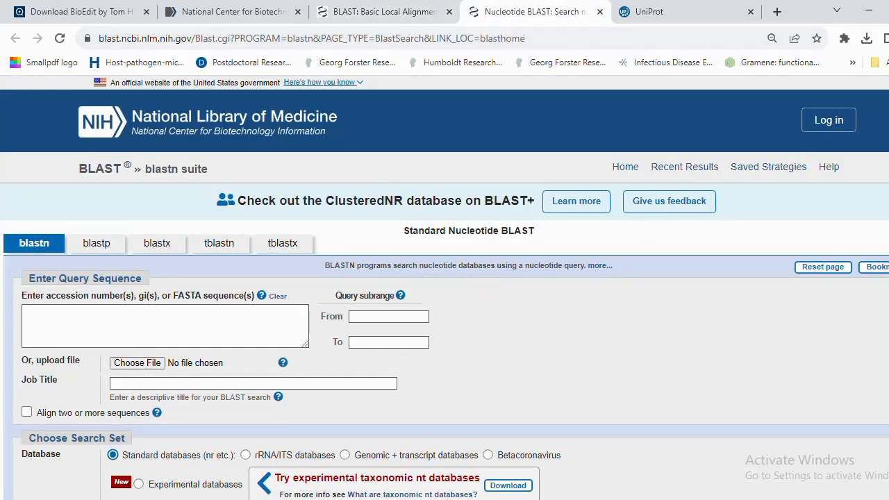
Paste the consensus sequence into the query box and run blastn against nr/nt.
{"action": "scroll", "coordinate": [287, 257], "scroll_direction": "down", "scroll_amount": 1}
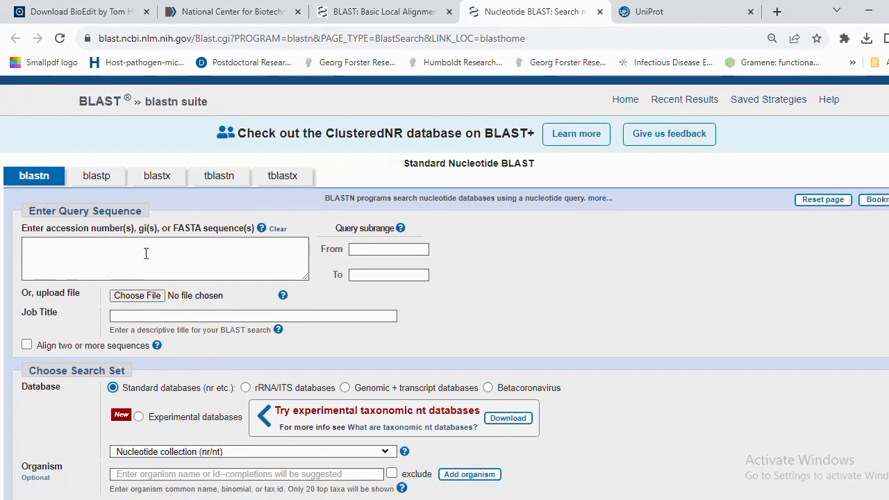
{"action": "left_click", "coordinate": [96, 254]}
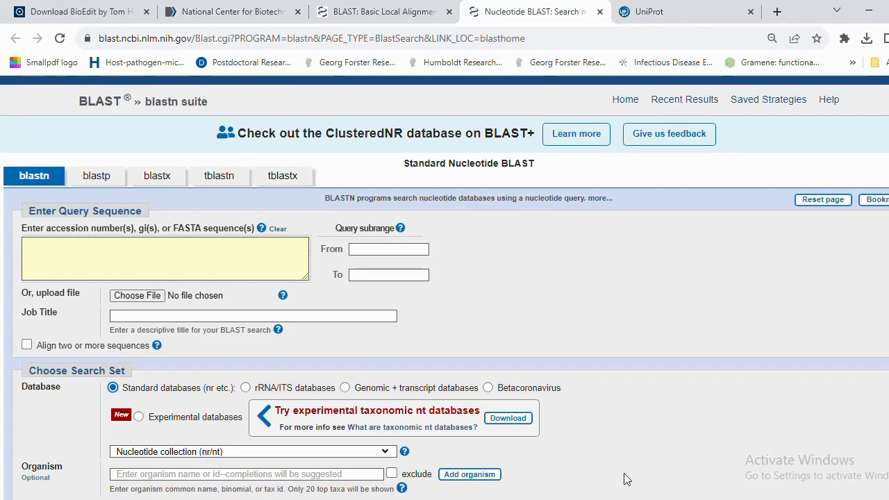
{"action": "mouse_move", "coordinate": [652, 497]}
{"action": "key", "text": "ctrl+v"}
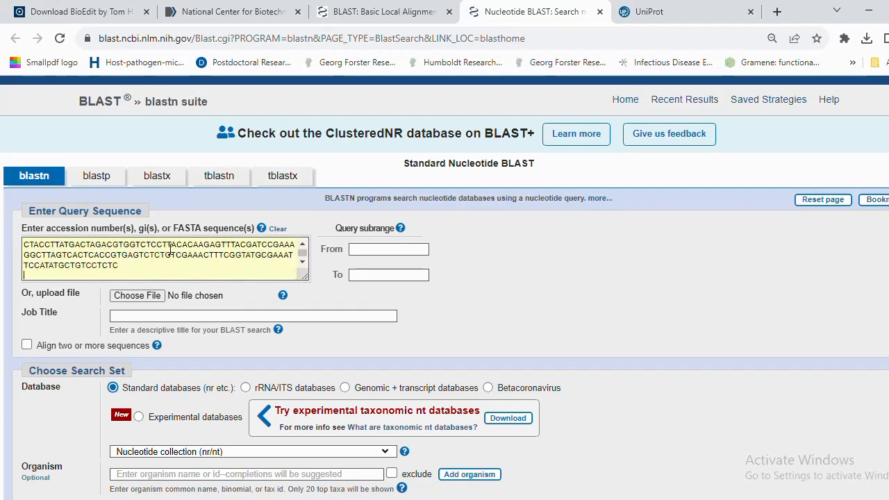
{"action": "left_click_drag", "start_coordinate": [303, 254], "coordinate": [303, 249]}
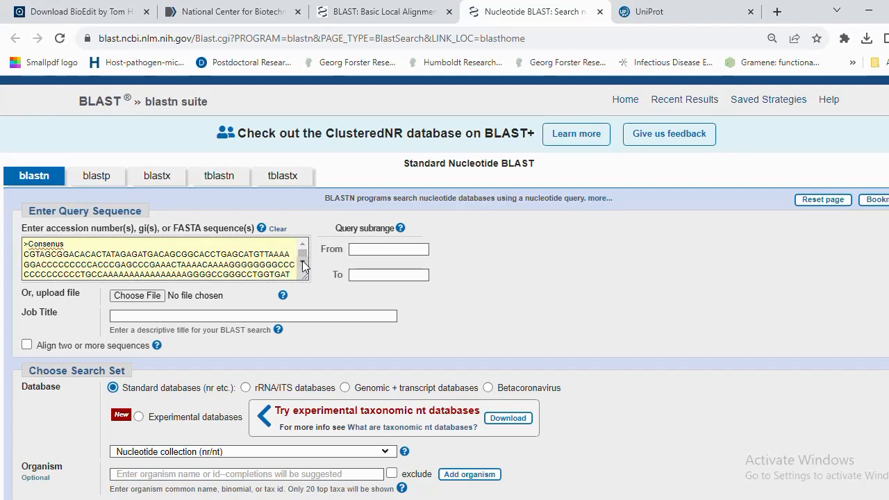
{"action": "left_click", "coordinate": [303, 263]}
{"action": "scroll", "coordinate": [302, 260], "scroll_direction": "down", "scroll_amount": 5}
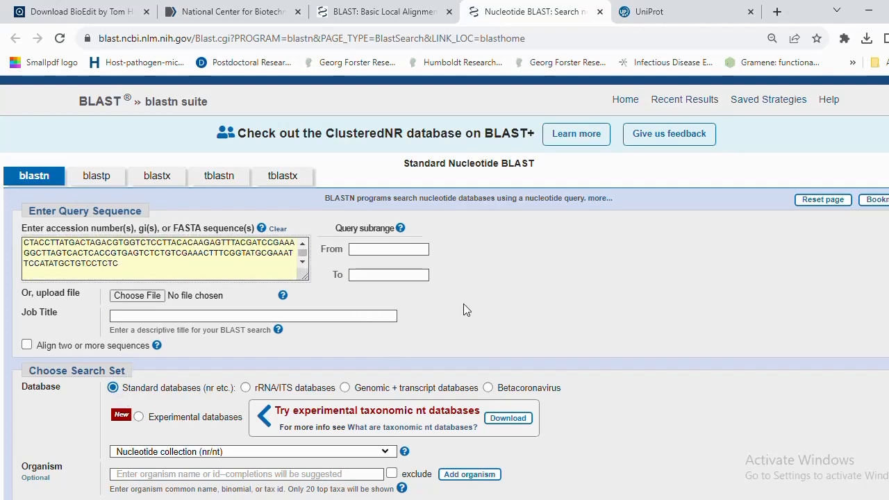
{"action": "scroll", "coordinate": [444, 288], "scroll_direction": "down", "scroll_amount": 5}
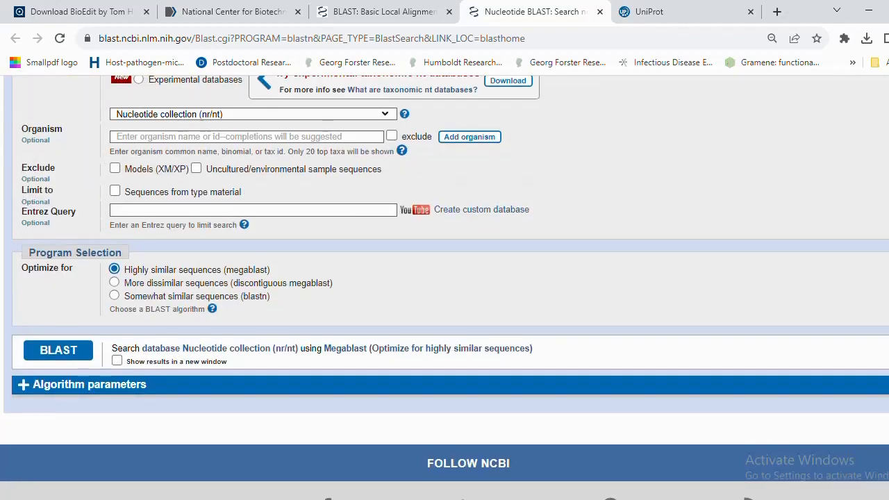
{"action": "left_click", "coordinate": [59, 351]}
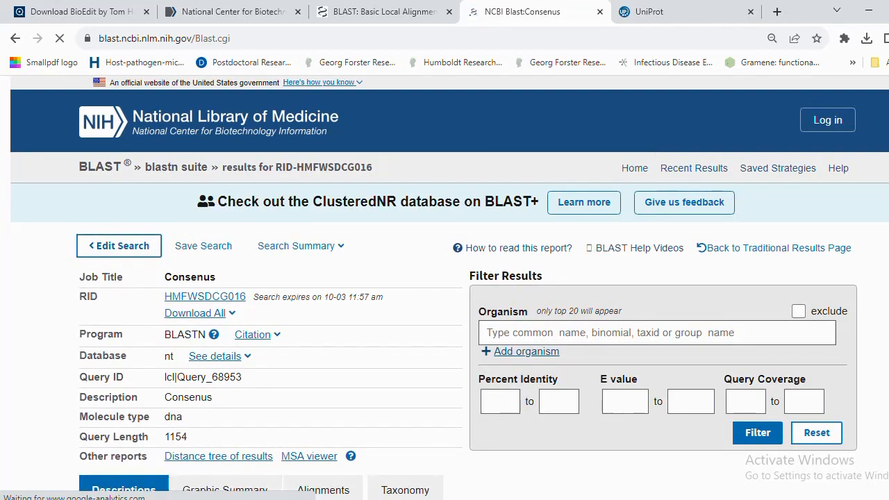
Check the Graphic Summary, Alignments and Taxonomy views, then return to the Descriptions hit list.
{"action": "scroll", "coordinate": [445, 288], "scroll_direction": "down", "scroll_amount": 9}
{"action": "scroll", "coordinate": [445, 288], "scroll_direction": "up", "scroll_amount": 6}
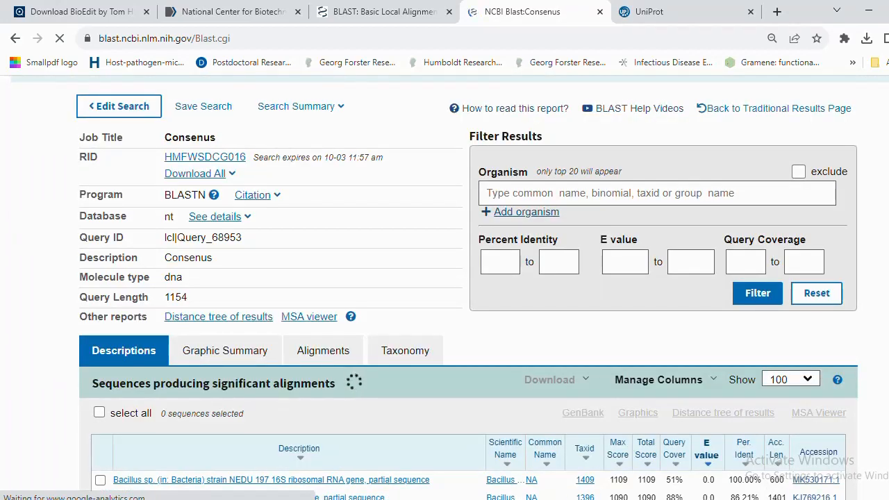
{"action": "scroll", "coordinate": [444, 289], "scroll_direction": "up", "scroll_amount": 3}
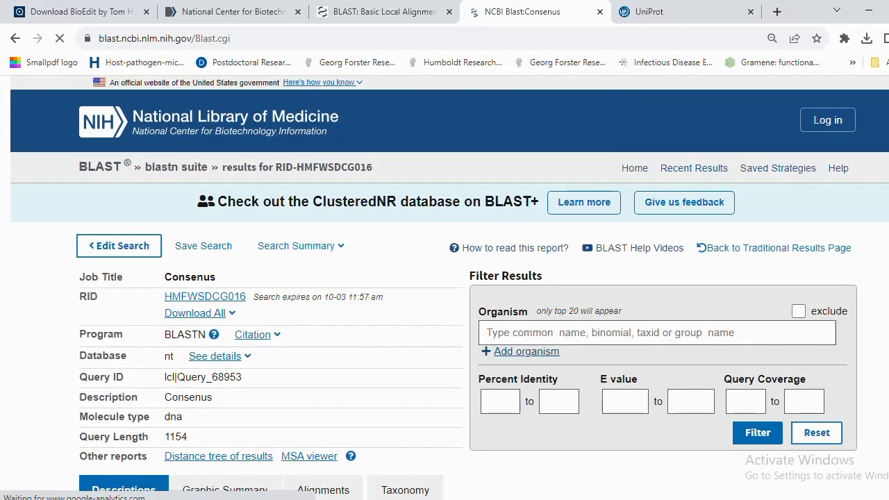
{"action": "scroll", "coordinate": [445, 289], "scroll_direction": "down", "scroll_amount": 2}
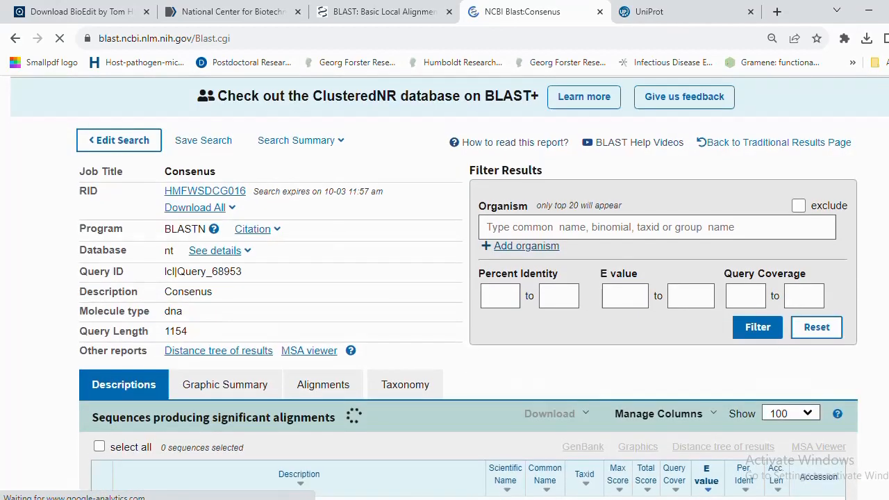
{"action": "scroll", "coordinate": [234, 265], "scroll_direction": "down", "scroll_amount": 2}
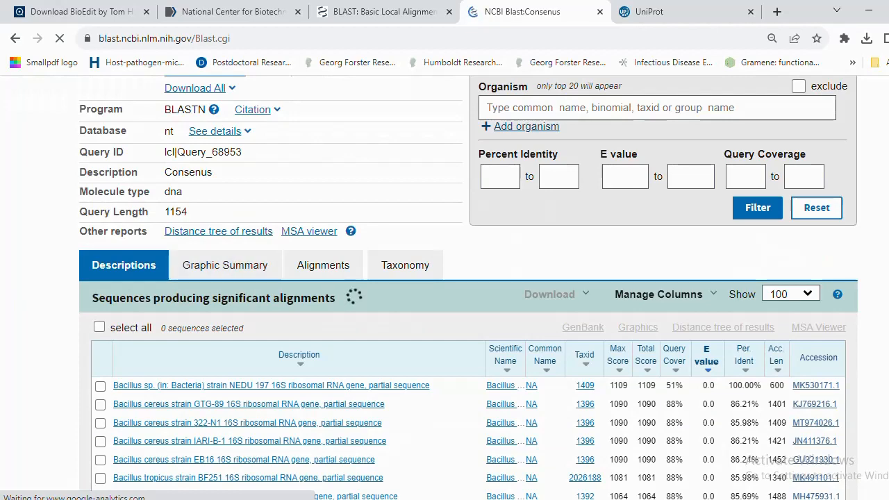
{"action": "scroll", "coordinate": [444, 288], "scroll_direction": "up", "scroll_amount": 2}
{"action": "scroll", "coordinate": [212, 208], "scroll_direction": "up", "scroll_amount": 1}
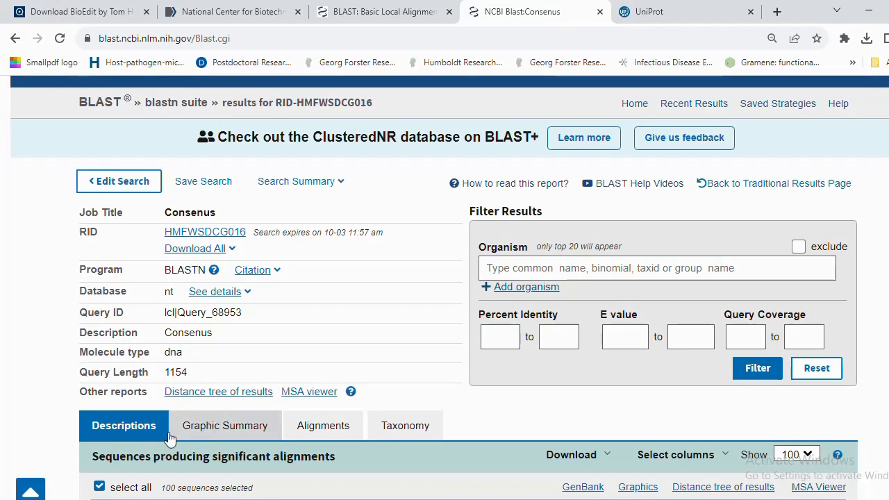
{"action": "left_click", "coordinate": [222, 429]}
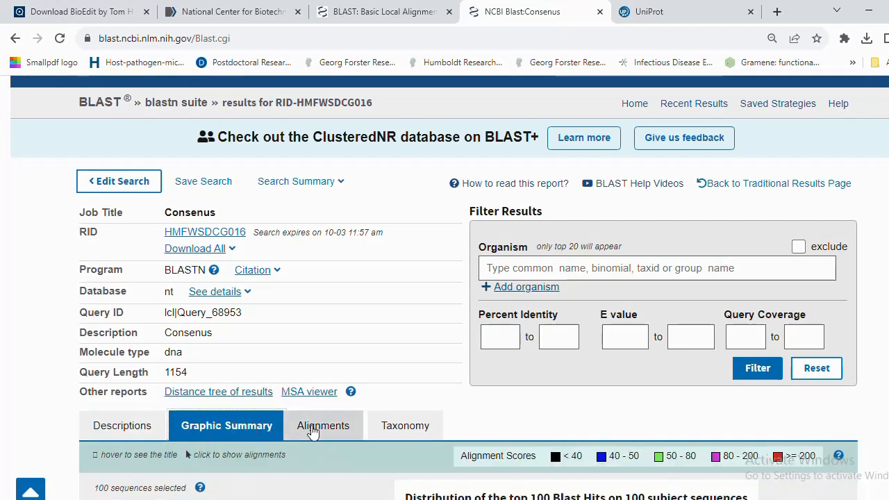
{"action": "left_click", "coordinate": [312, 430]}
{"action": "left_click", "coordinate": [401, 426]}
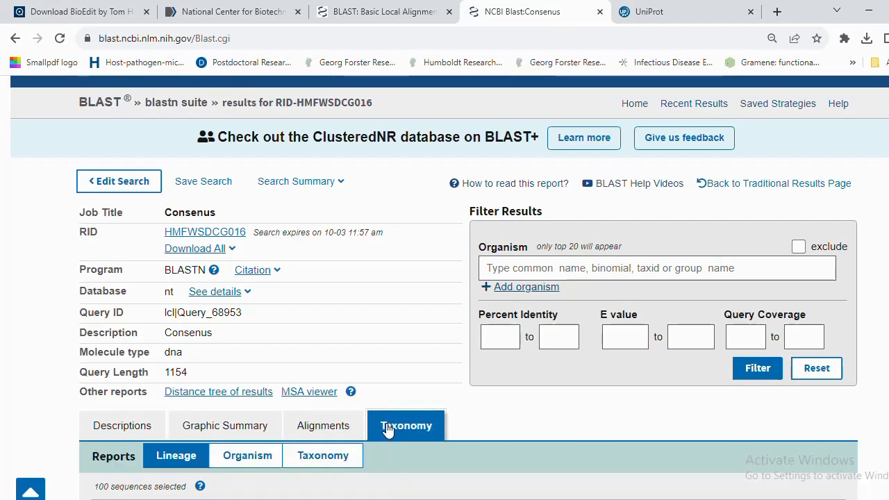
{"action": "left_click", "coordinate": [143, 429]}
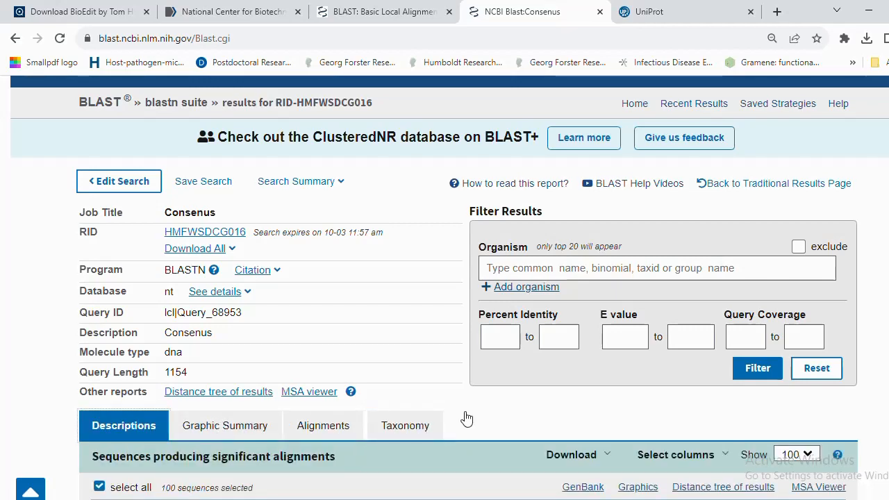
{"action": "scroll", "coordinate": [768, 308], "scroll_direction": "down", "scroll_amount": 4}
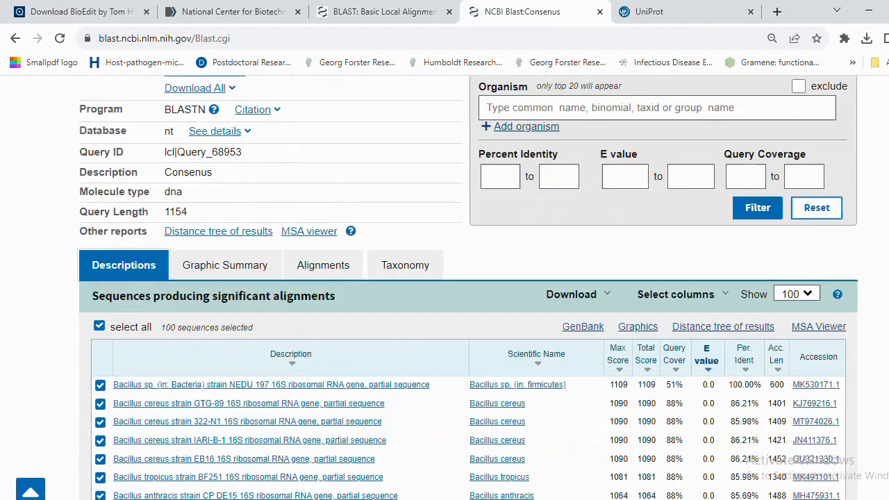
{"action": "scroll", "coordinate": [747, 243], "scroll_direction": "down", "scroll_amount": 1}
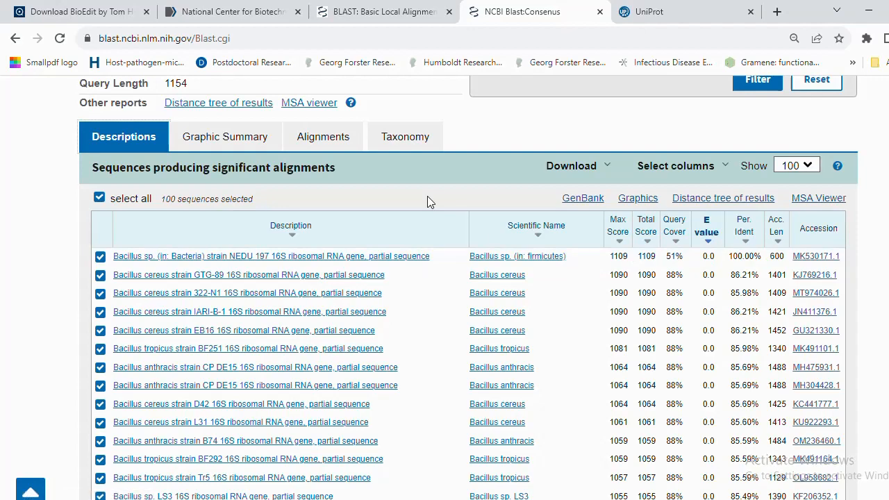
Open the MK530171.1 Bacillus sp. NEDU 197 alignment and scroll its 600/600-identity Query/Sbjct lines.
{"action": "left_click", "coordinate": [147, 259]}
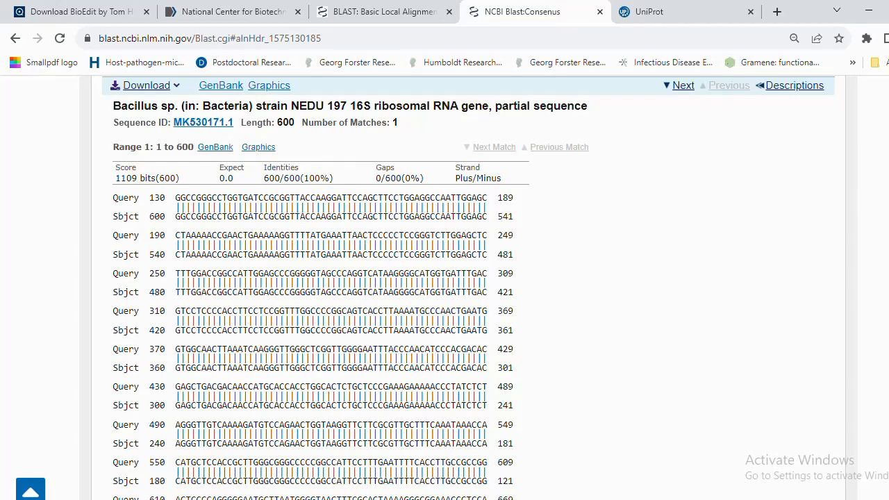
{"action": "scroll", "coordinate": [444, 278], "scroll_direction": "down", "scroll_amount": 2}
{"action": "scroll", "coordinate": [444, 278], "scroll_direction": "up", "scroll_amount": 1}
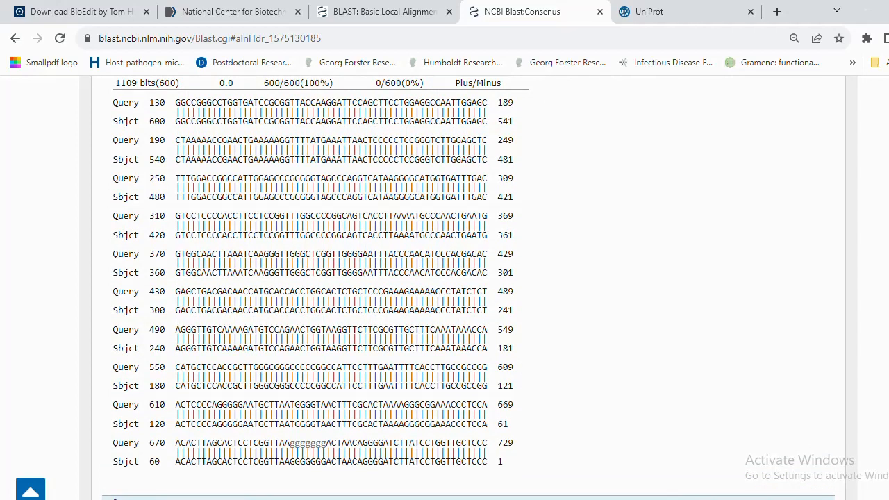
{"action": "scroll", "coordinate": [445, 278], "scroll_direction": "up", "scroll_amount": 2}
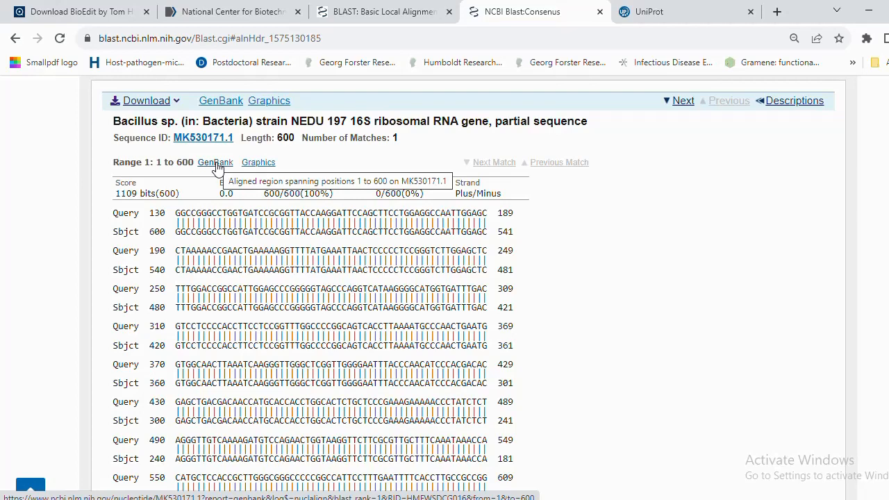
Open the MK530171.1 GenBank record, copy its accession number, and return to the NCBI home tab.
{"action": "left_click", "coordinate": [217, 164]}
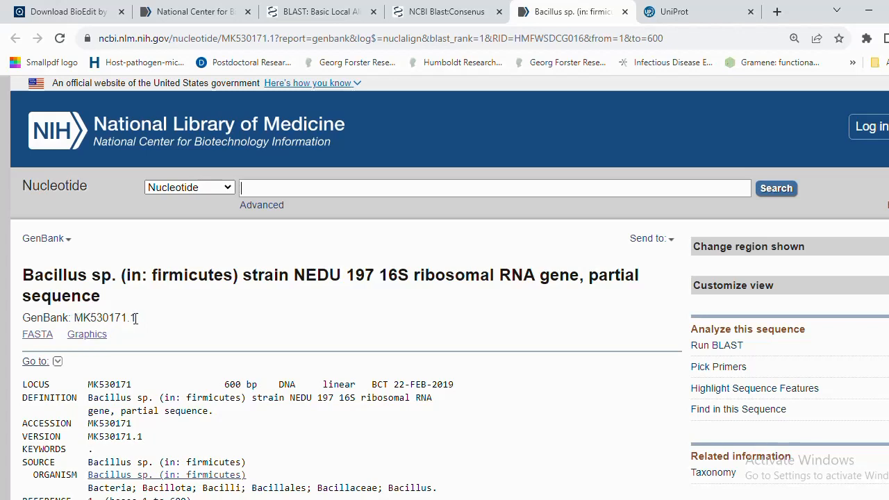
{"action": "left_click_drag", "start_coordinate": [136, 318], "coordinate": [74, 319]}
{"action": "key", "text": "ctrl+c"}
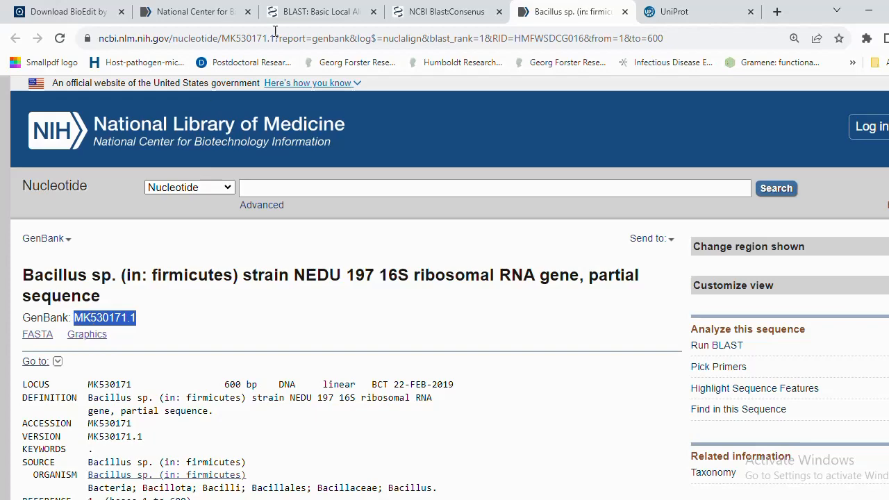
{"action": "left_click", "coordinate": [195, 12]}
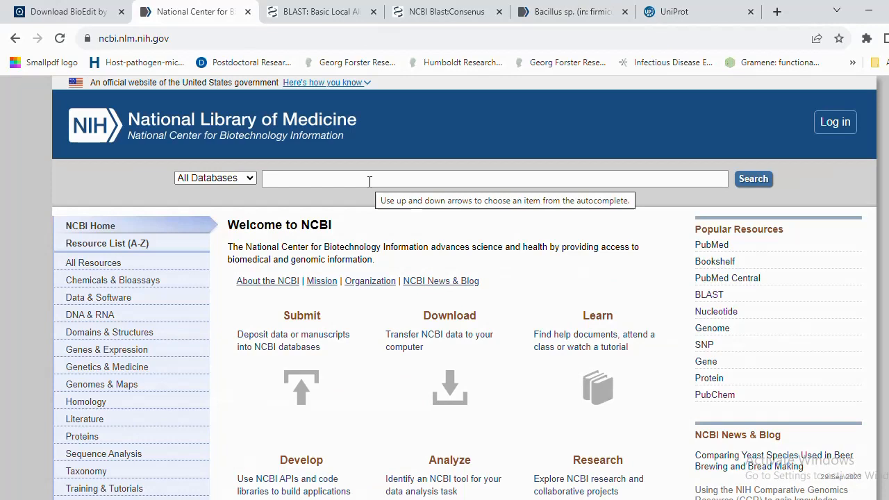
Search the Nucleotide database for accession MK530171.1 and compare the result with the BLAST-opened record.
{"action": "left_click", "coordinate": [249, 181]}
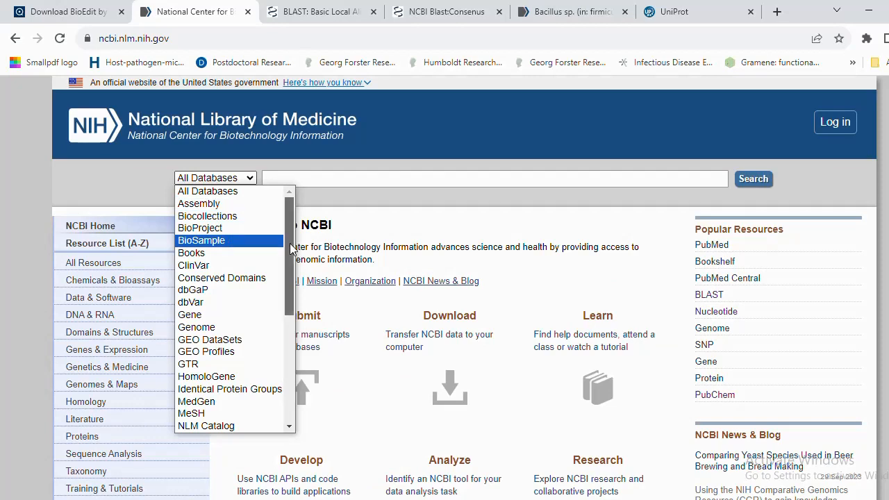
{"action": "left_click_drag", "start_coordinate": [292, 249], "coordinate": [293, 307]}
{"action": "left_click", "coordinate": [238, 304]}
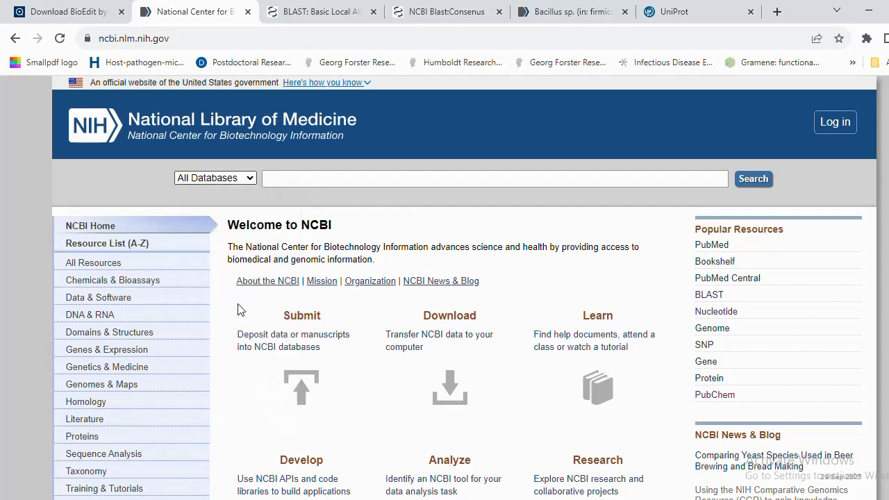
{"action": "left_click", "coordinate": [320, 178]}
{"action": "key", "text": "ctrl+v"}
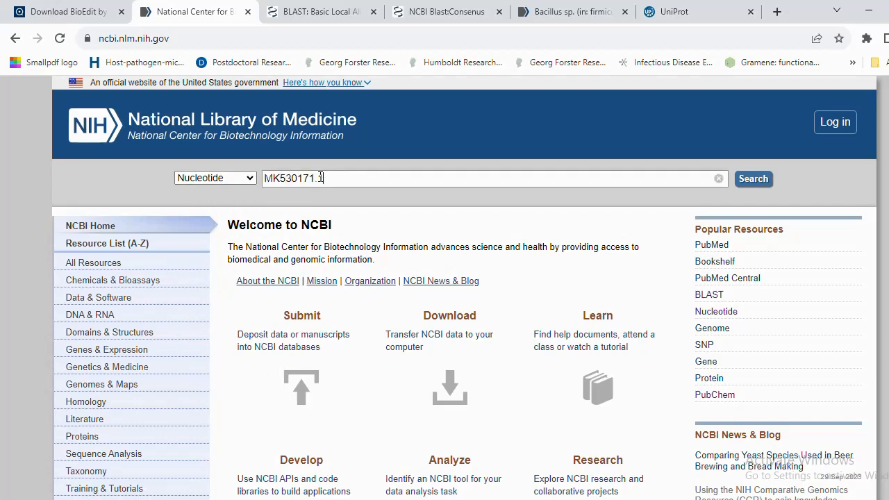
{"action": "left_click", "coordinate": [753, 179]}
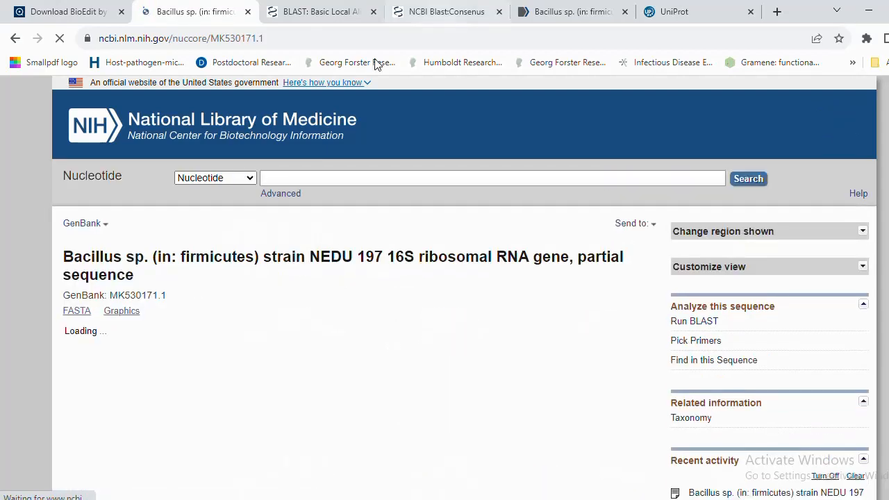
{"action": "left_click", "coordinate": [561, 14]}
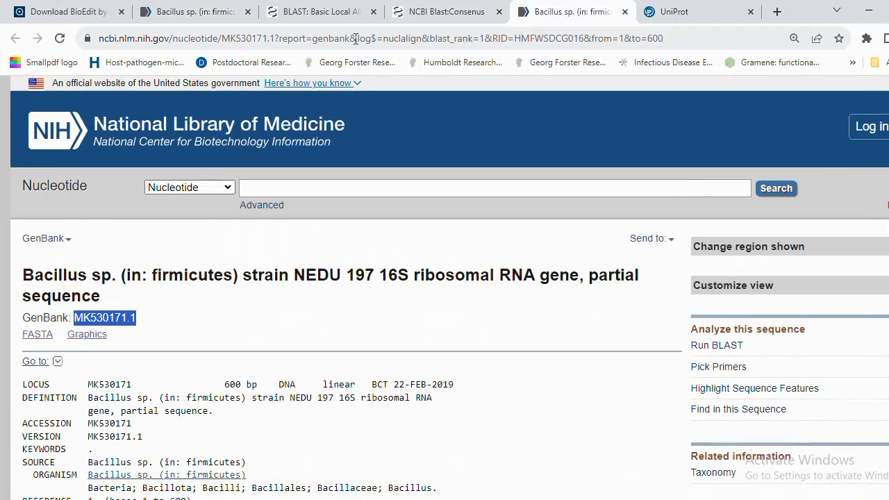
{"action": "left_click", "coordinate": [215, 14]}
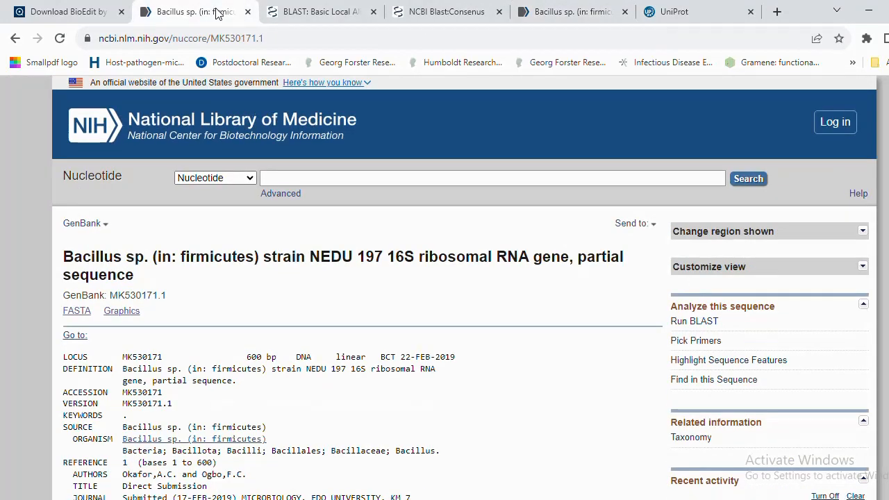
Read the MK530171.1 record from LOCUS through the 16S rRNA feature to the 600-base ORIGIN sequence.
{"action": "left_click", "coordinate": [557, 14]}
{"action": "left_click", "coordinate": [465, 242]}
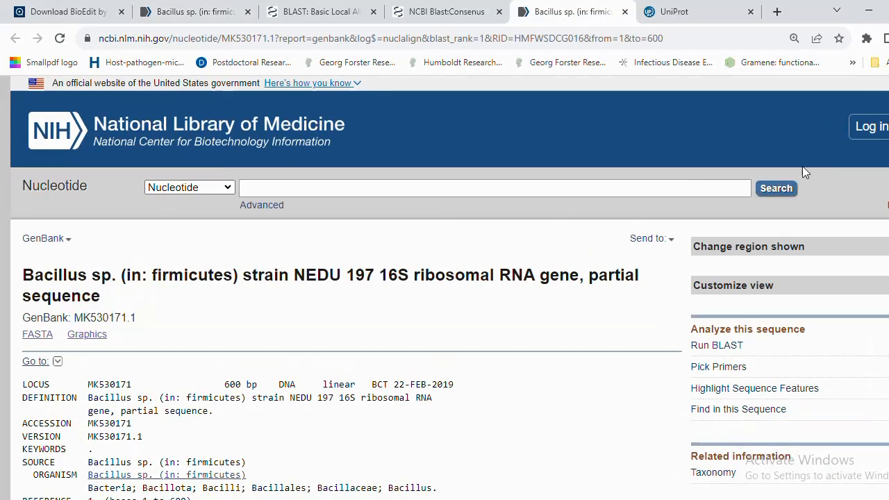
{"action": "scroll", "coordinate": [307, 215], "scroll_direction": "down", "scroll_amount": 3}
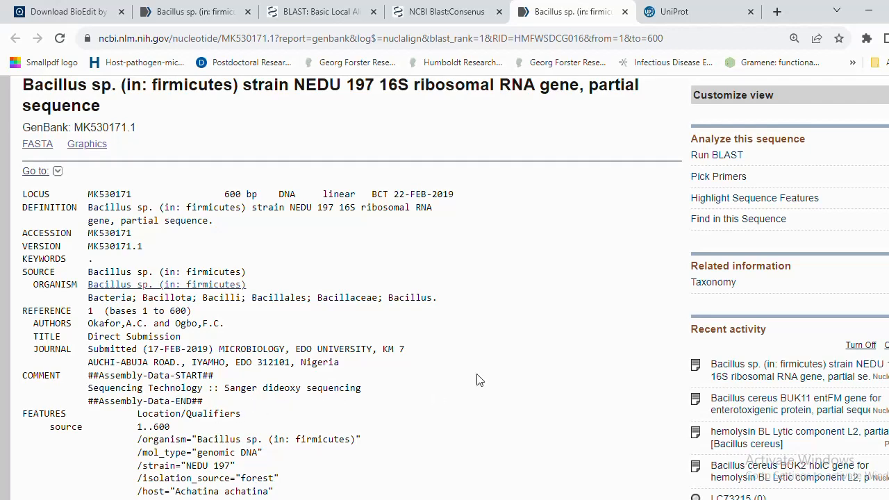
{"action": "scroll", "coordinate": [549, 325], "scroll_direction": "down", "scroll_amount": 2}
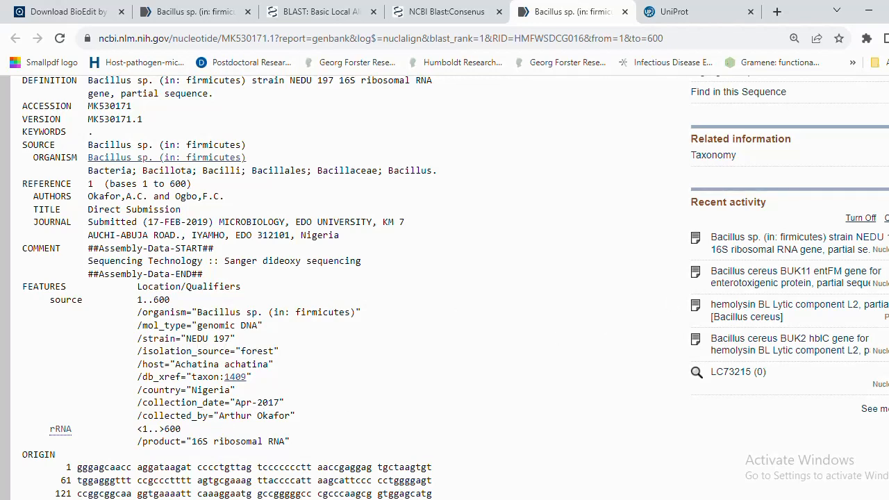
{"action": "scroll", "coordinate": [559, 246], "scroll_direction": "up", "scroll_amount": 3}
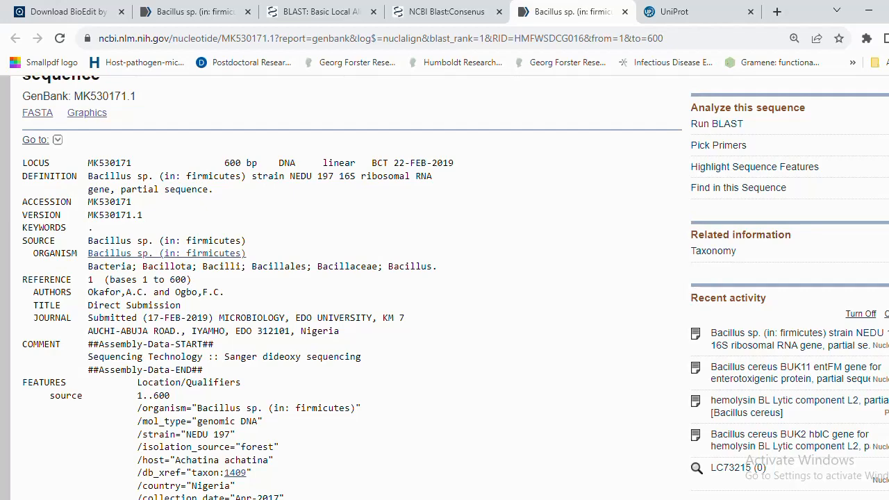
{"action": "scroll", "coordinate": [445, 287], "scroll_direction": "down", "scroll_amount": 4}
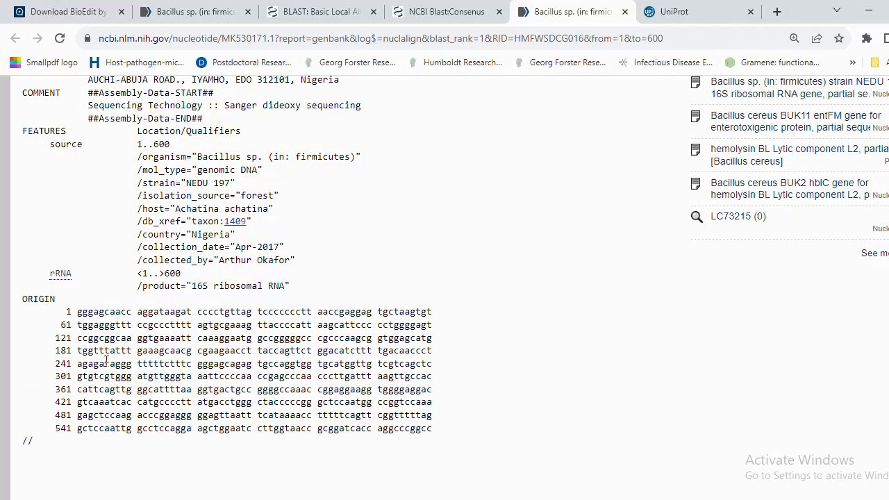
{"action": "right_click", "coordinate": [191, 376]}
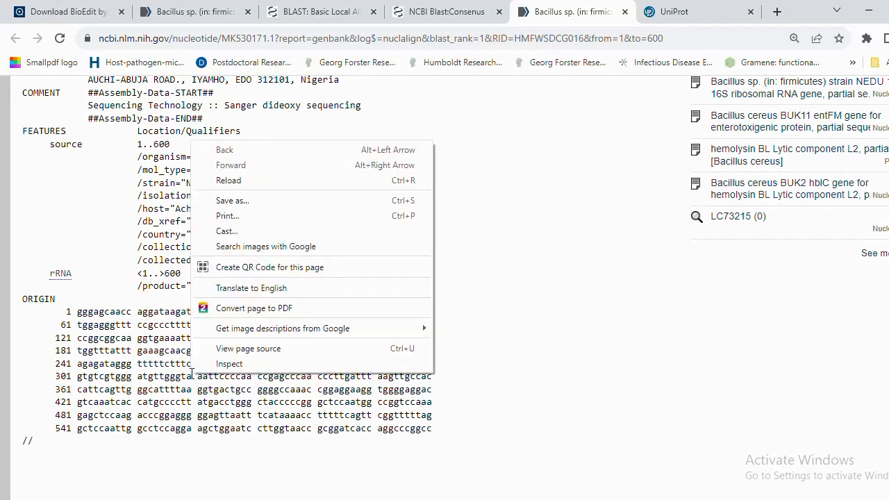
{"action": "left_click", "coordinate": [574, 276]}
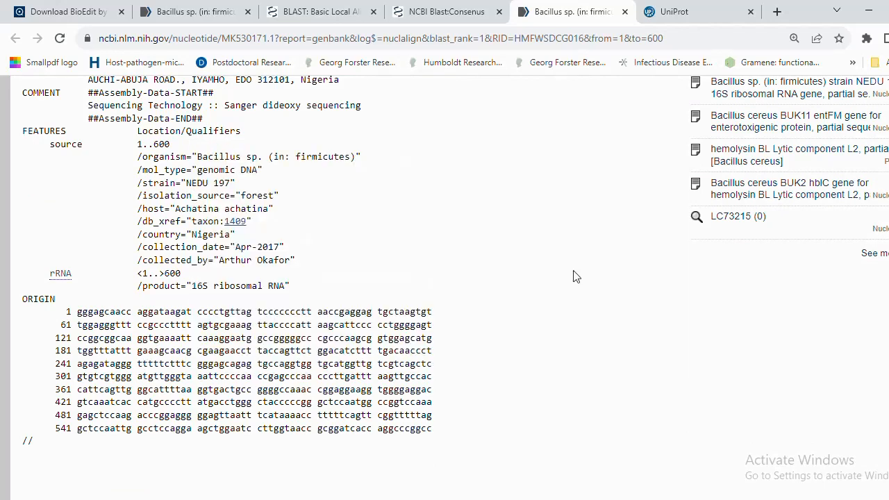
{"action": "scroll", "coordinate": [348, 277], "scroll_direction": "up", "scroll_amount": 5}
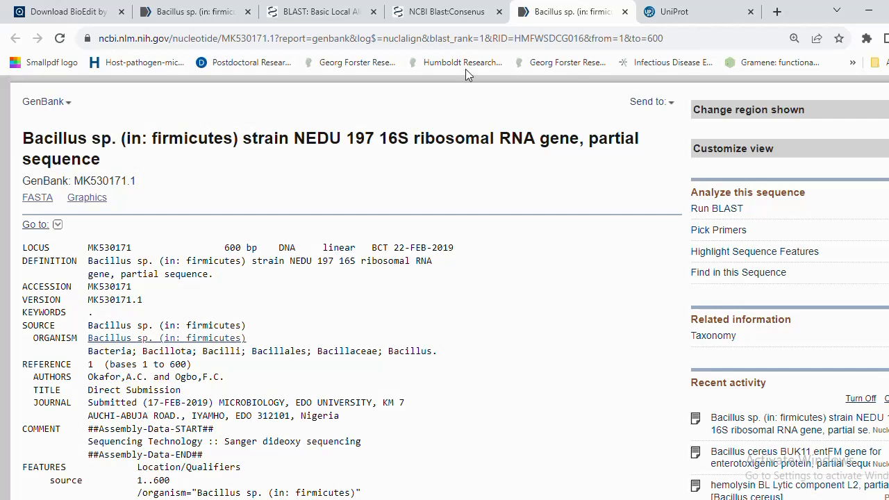
Go back to the Consensus BLAST alignment showing 600/600 identities, then bring up the screen recorder controls.
{"action": "left_click", "coordinate": [322, 21]}
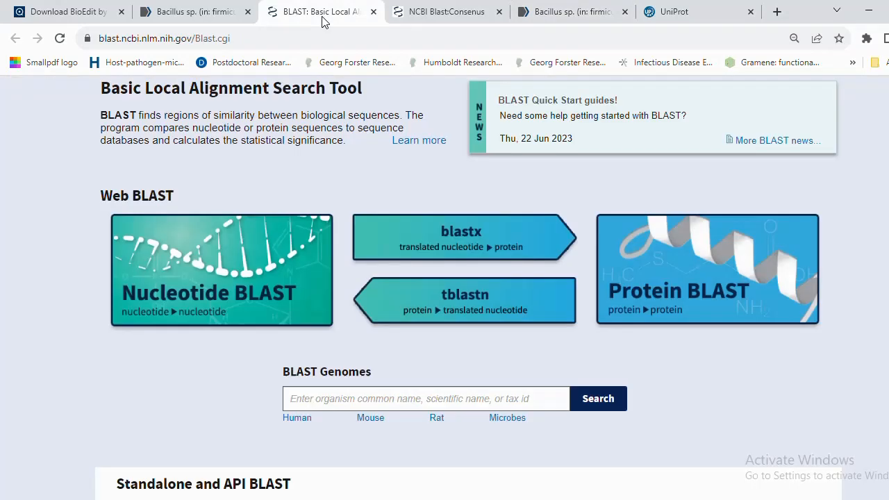
{"action": "left_click", "coordinate": [429, 13]}
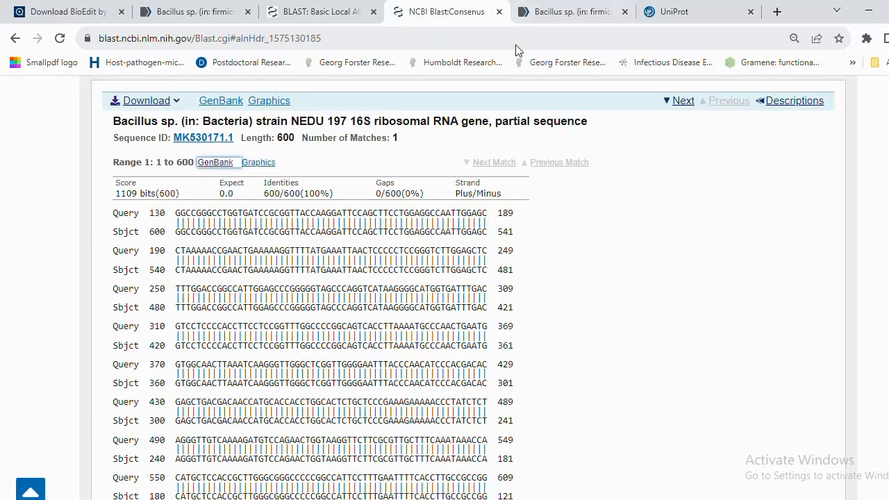
{"action": "left_click", "coordinate": [16, 40]}
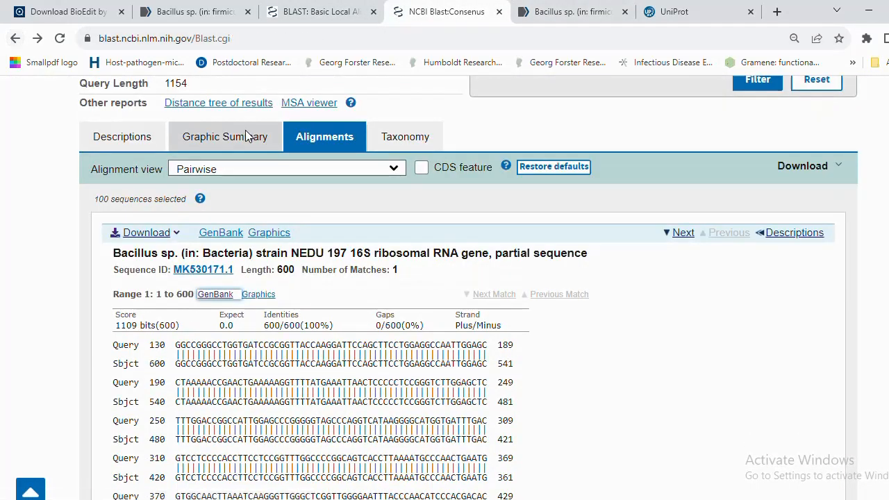
{"action": "scroll", "coordinate": [445, 287], "scroll_direction": "up", "scroll_amount": 5}
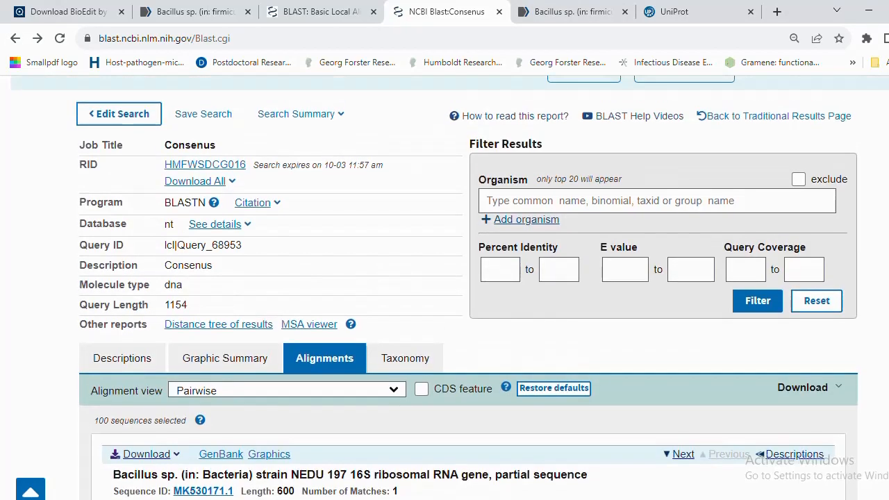
{"action": "scroll", "coordinate": [445, 288], "scroll_direction": "down", "scroll_amount": 4}
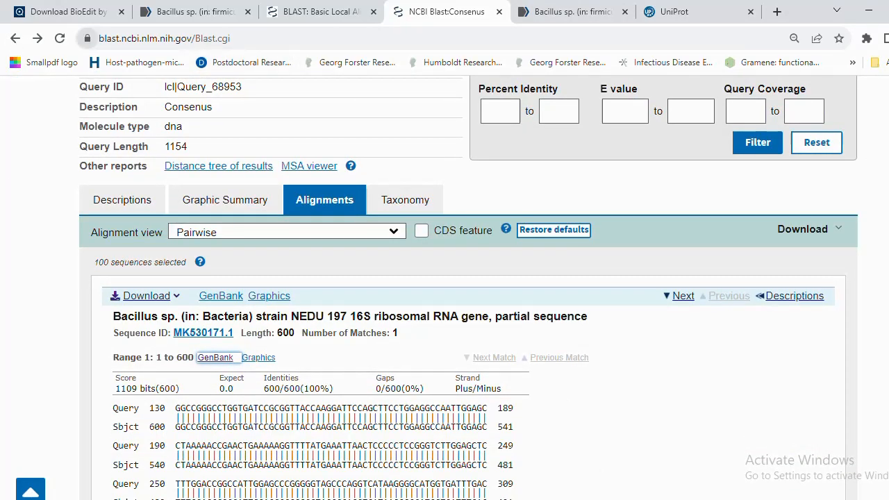
{"action": "left_click", "coordinate": [776, 499]}
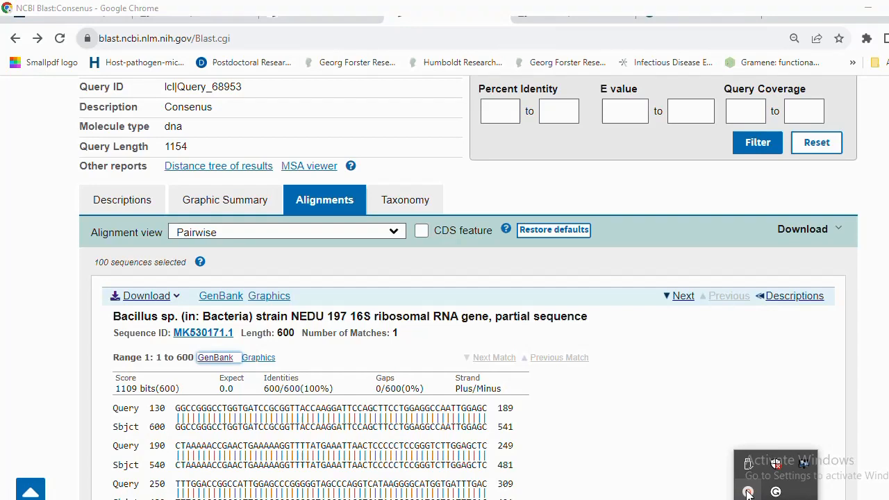
{"action": "left_click", "coordinate": [749, 492]}
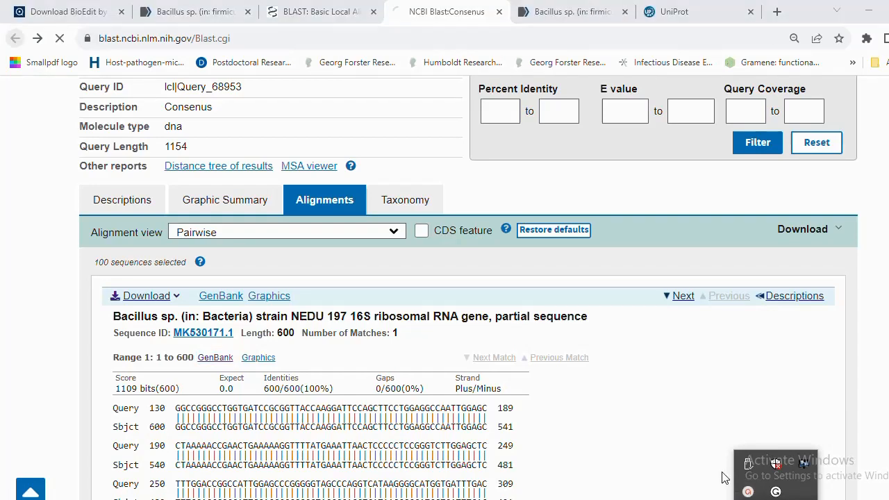